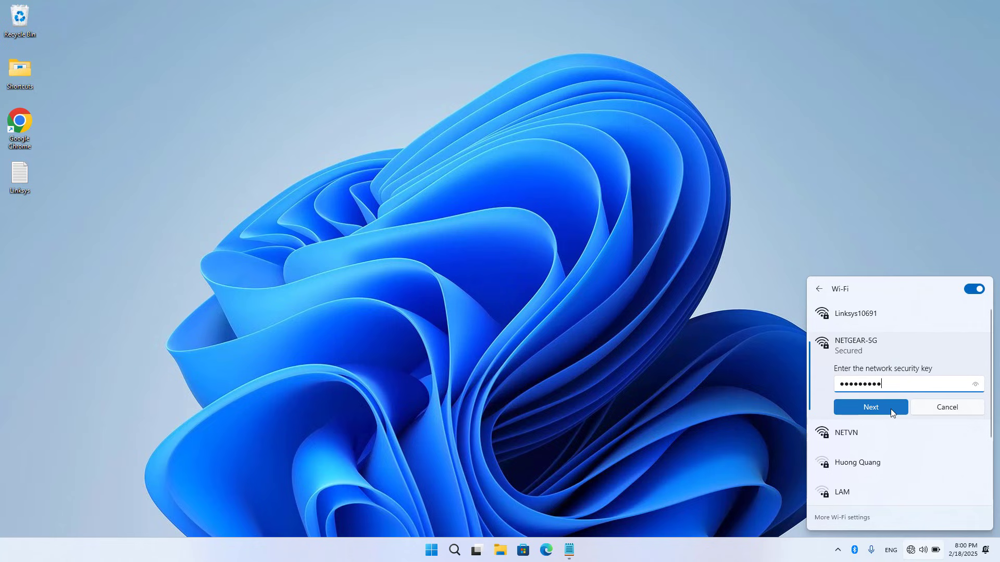
- Join the laptop to NETGEAR-5G with its security key and dismiss the Wi-Fi list
click(891, 409)
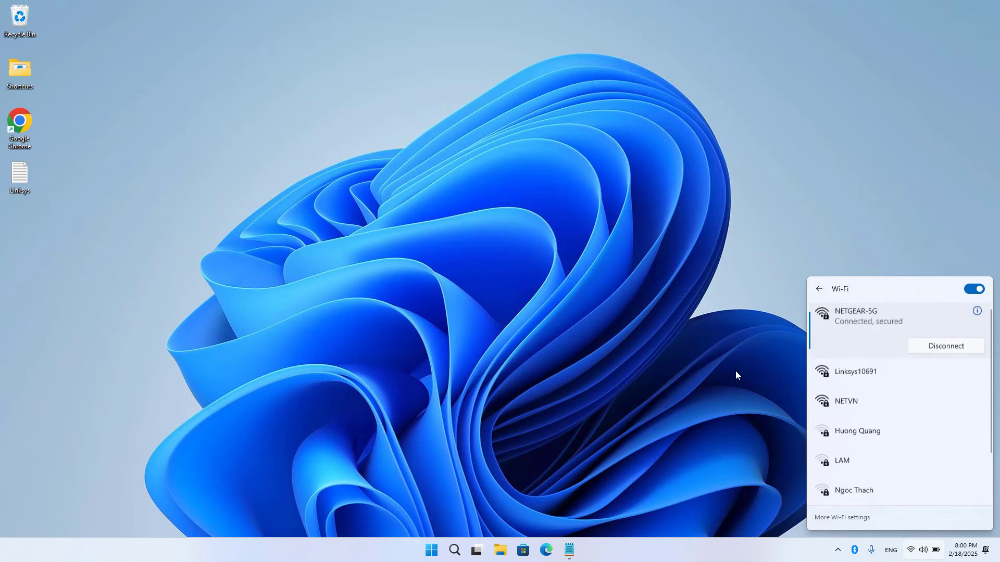
click(585, 285)
- Load 192.168.1.1 in Edge and enter username admin at the router sign-in prompt
click(553, 544)
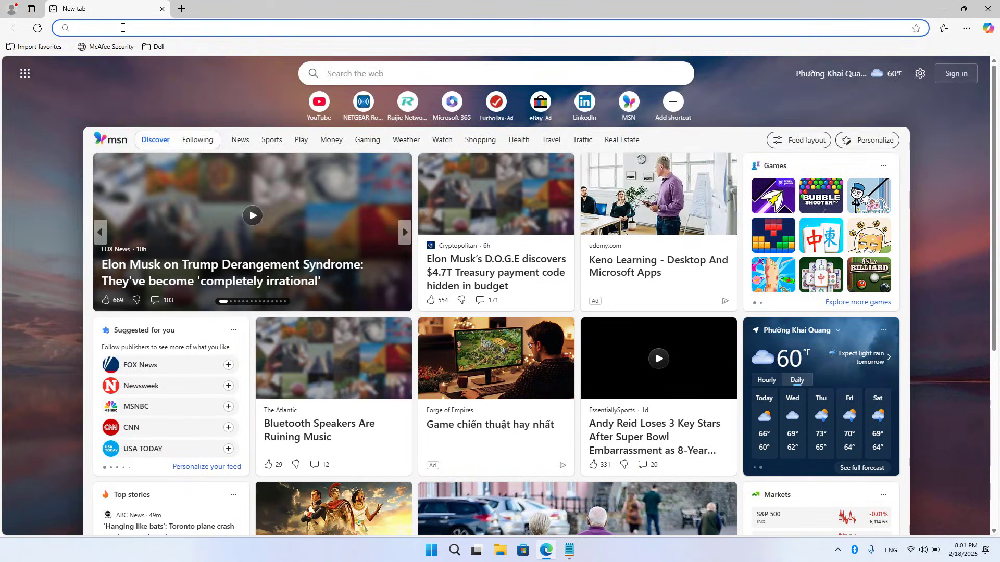
click(123, 28)
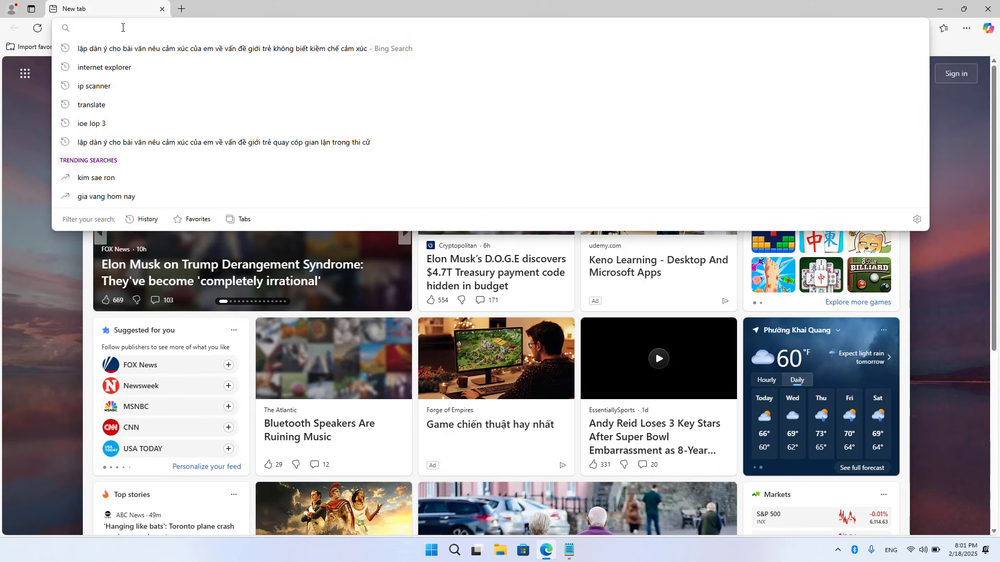
text(192)
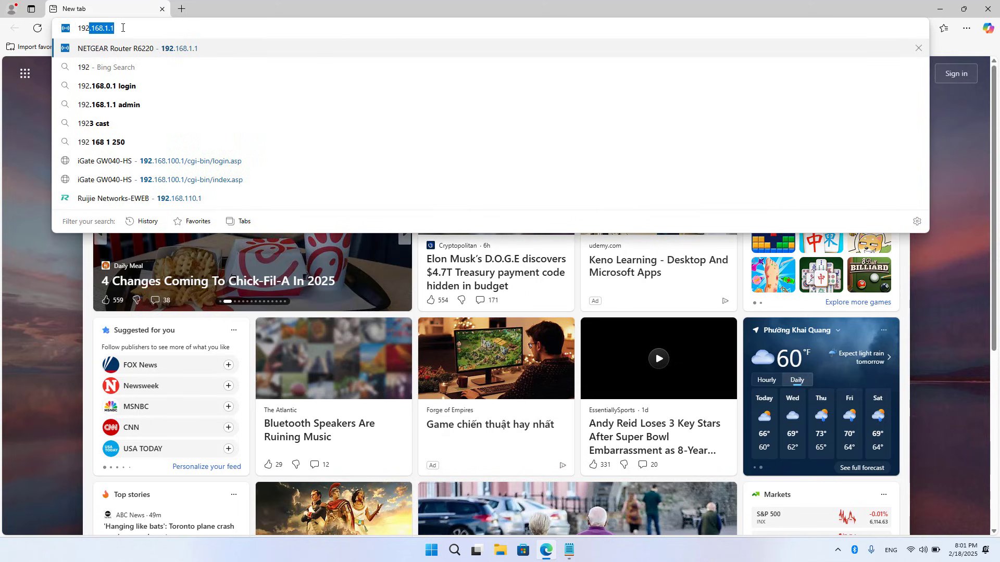
key(Right)
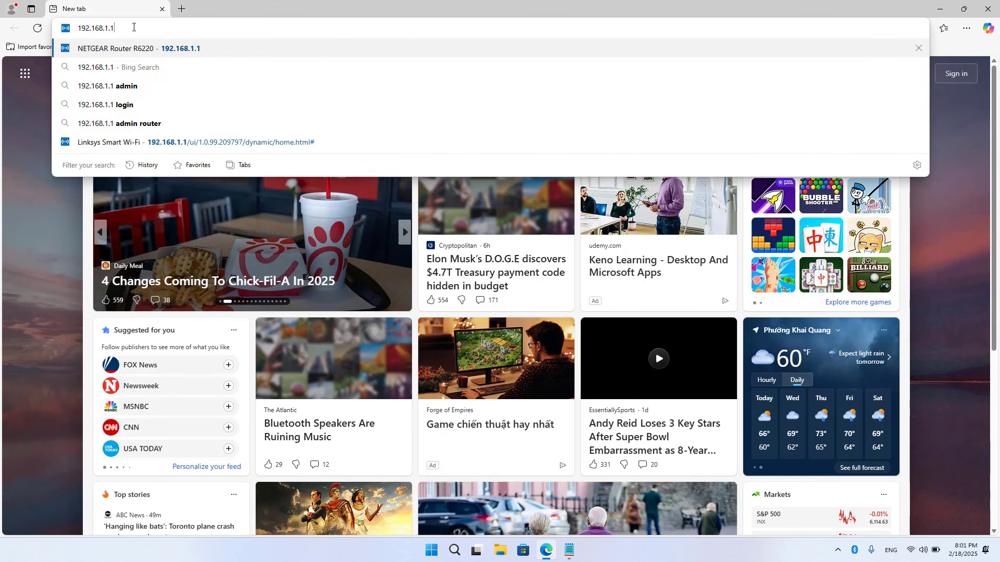
key(Return)
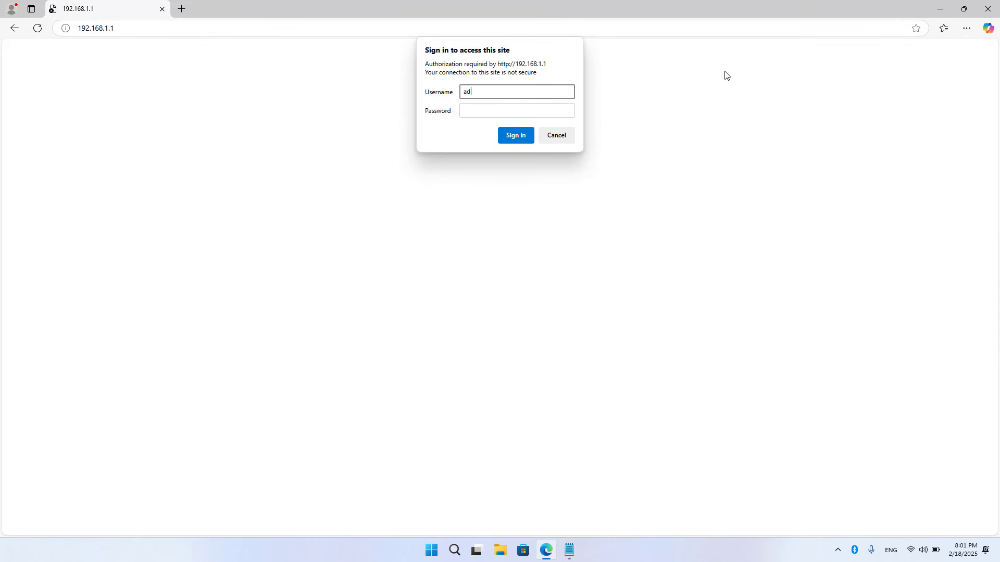
text(admin)
key(Tab)
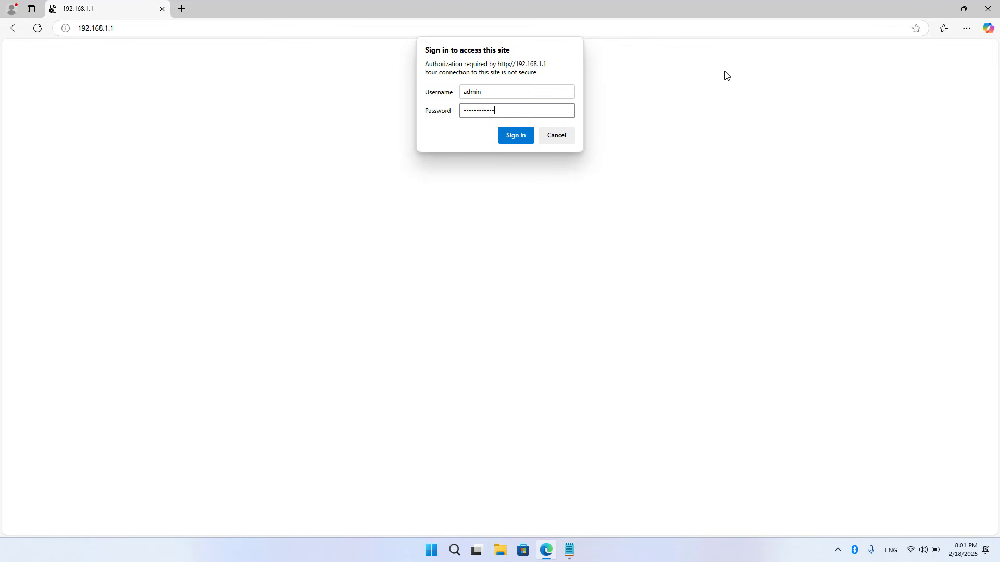
- Sign in, copy the 2.4GHz SSID NETGEAR from Wireless settings, and minimize Edge
click(517, 135)
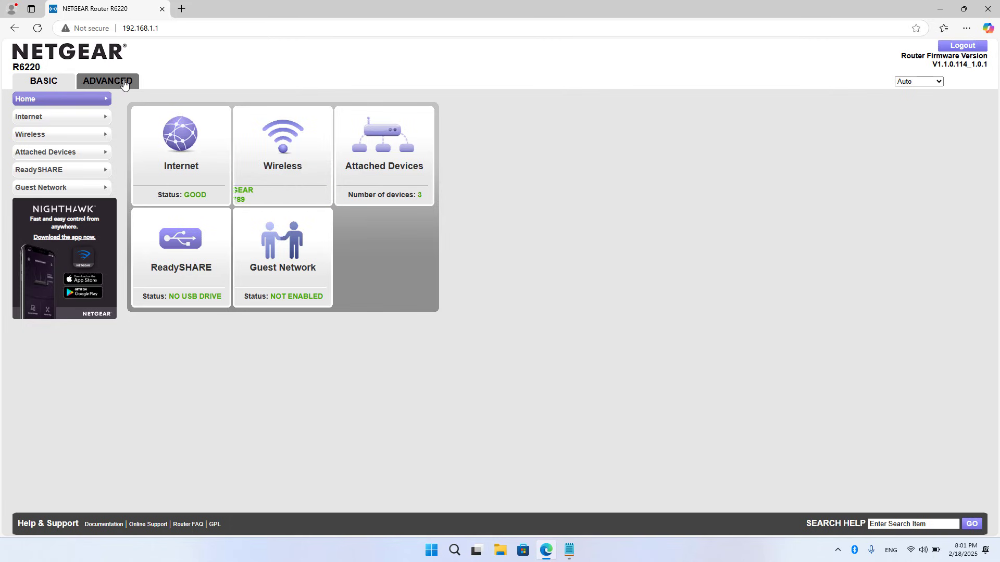
click(64, 135)
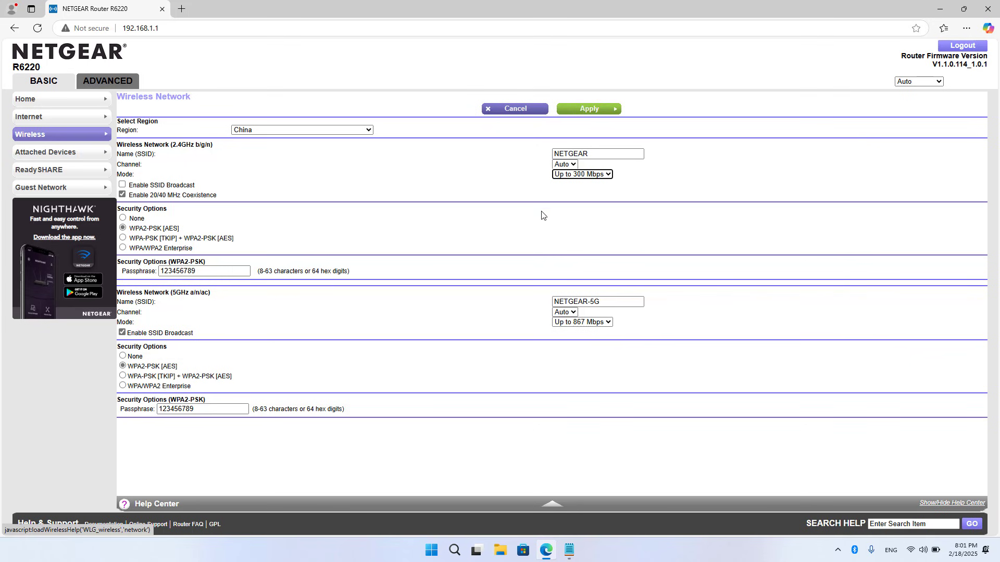
double_click(570, 154)
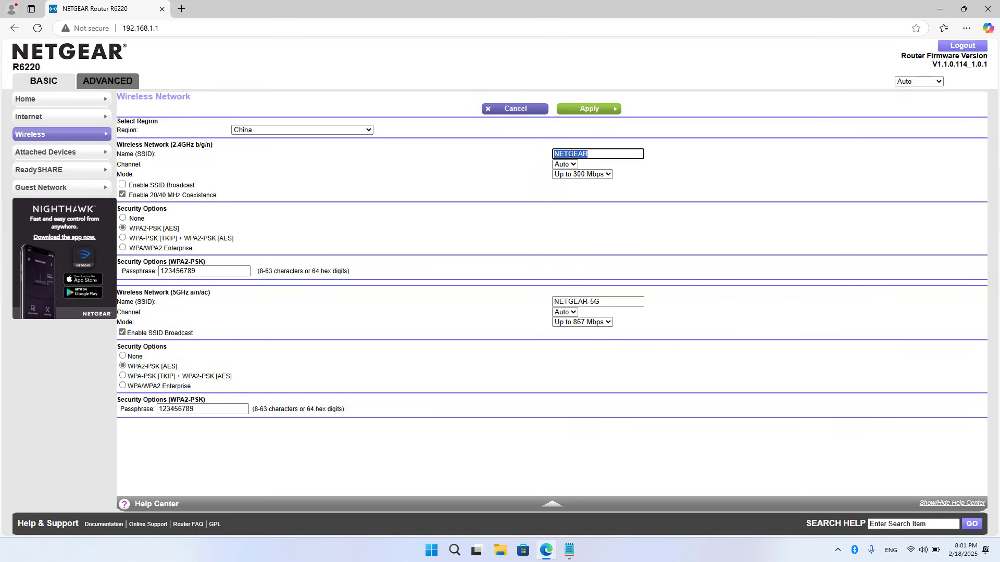
right_click(571, 153)
click(607, 214)
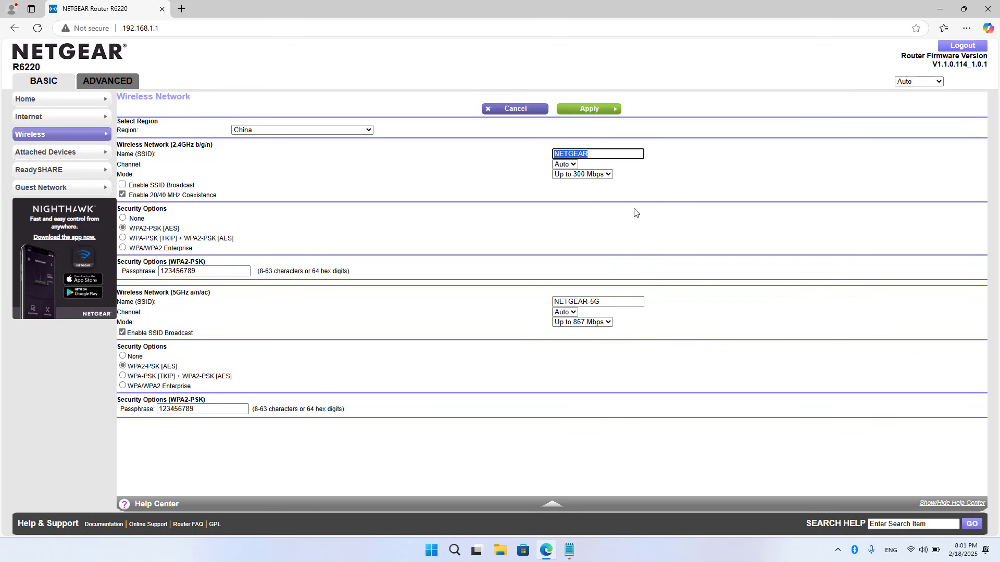
click(940, 9)
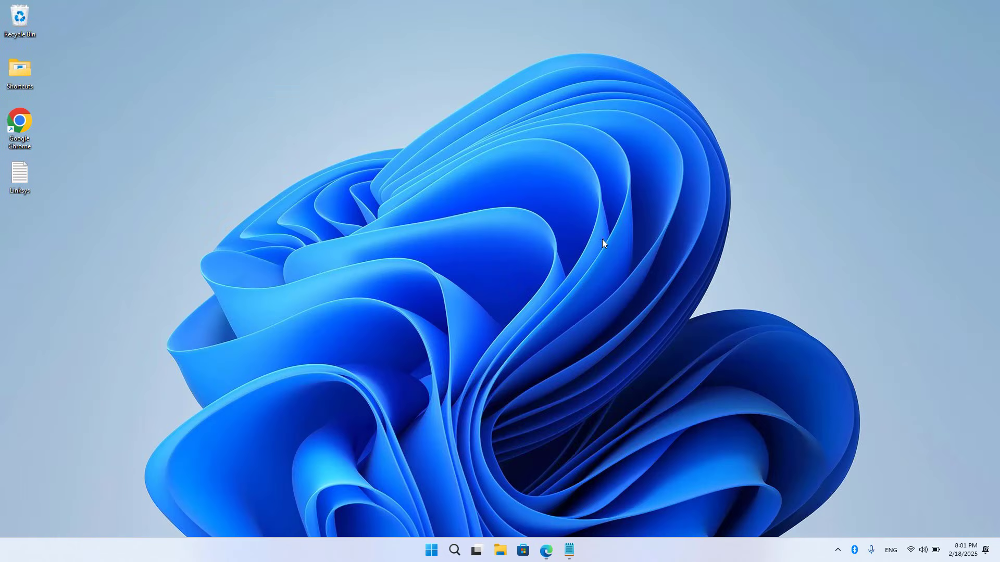
- Open Linksys.txt and enter NETGEAR after the Main Router's 2.4G 'Name :' label
click(570, 551)
drag(447, 140, 383, 143)
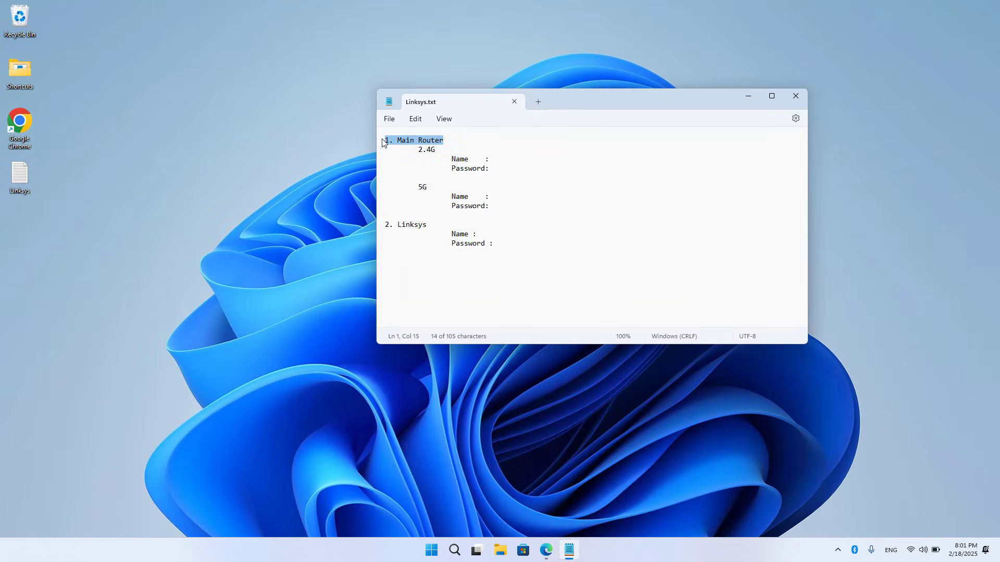
triple_click(447, 223)
drag(444, 144, 373, 141)
drag(431, 151, 418, 150)
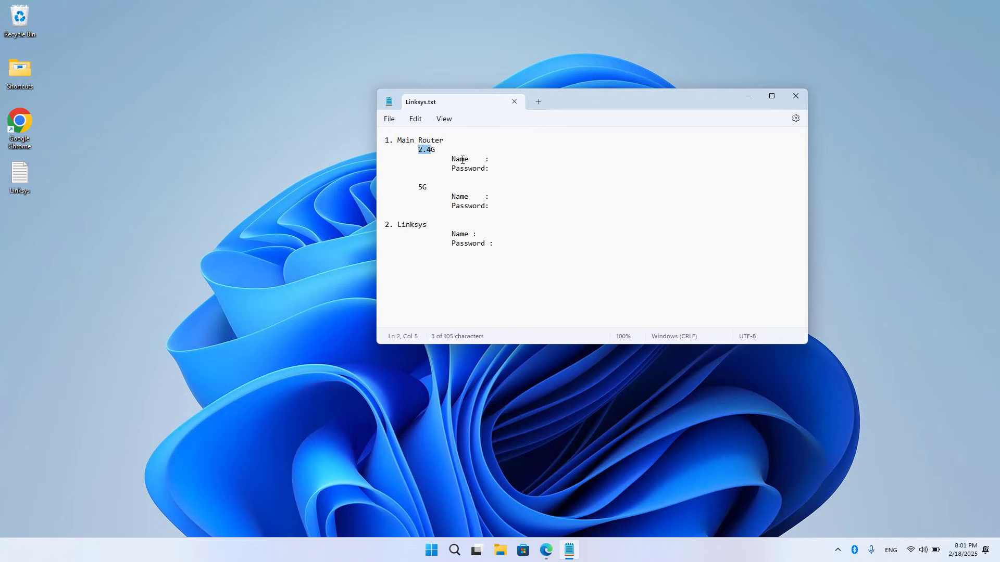
click(509, 162)
text(NETGEAR)
- Copy the router's 2.4GHz passphrase into the 2.4G Password line of Linksys.txt
click(546, 550)
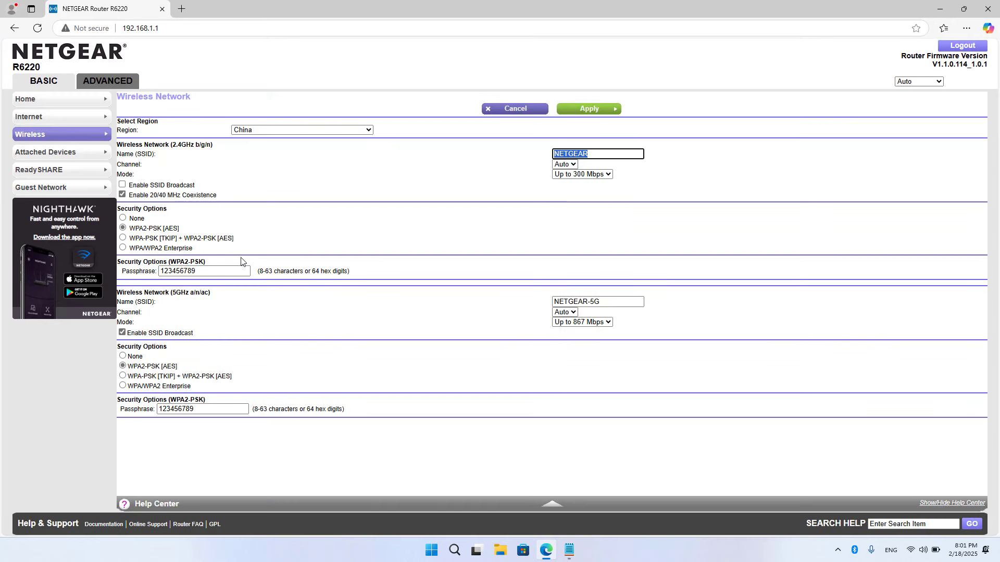
double_click(184, 270)
key(ctrl+c)
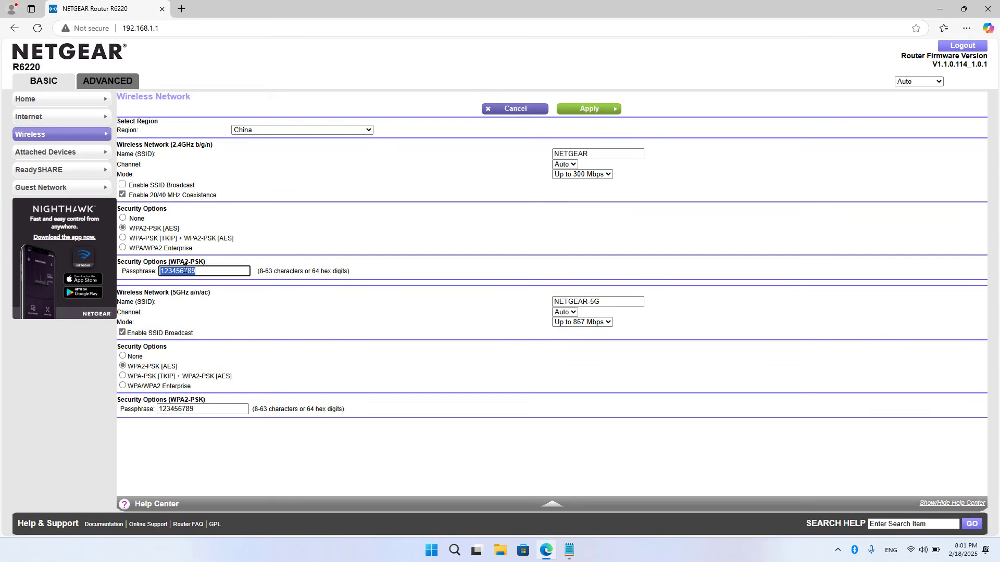
click(569, 550)
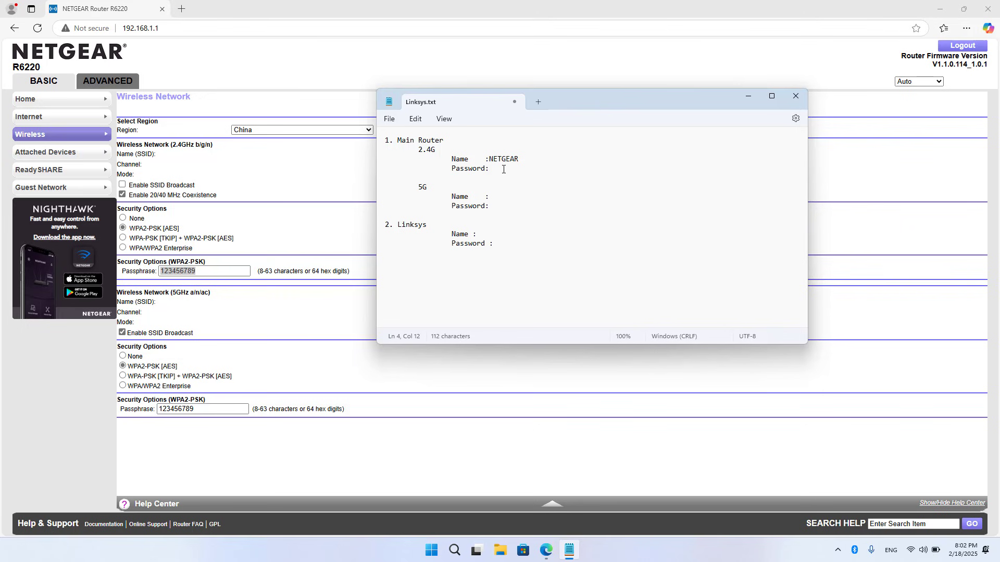
key(ctrl+v)
- Copy the 5GHz network name NETGEAR-5G into the 5G Name line
click(257, 336)
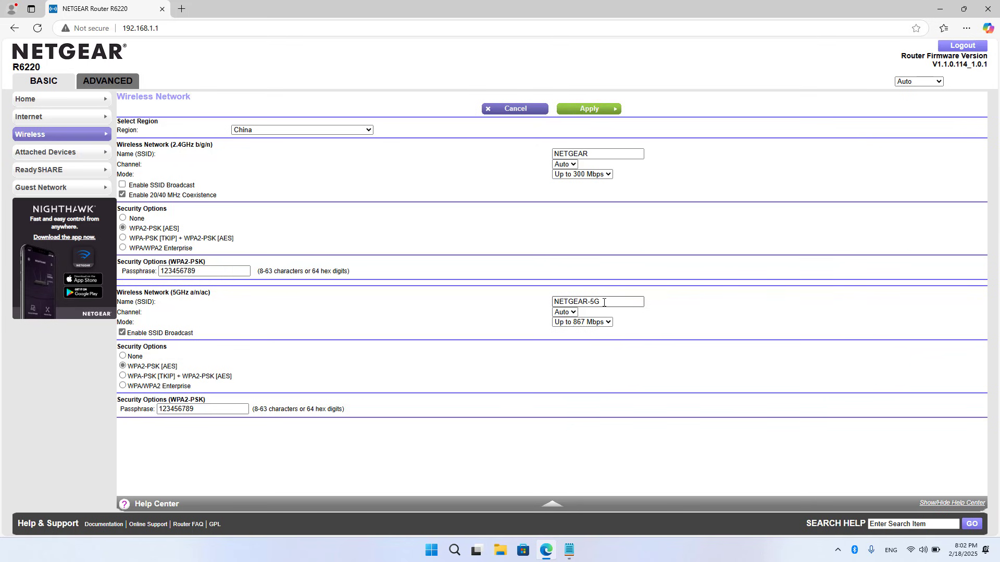
drag(604, 303, 542, 300)
key(ctrl+c)
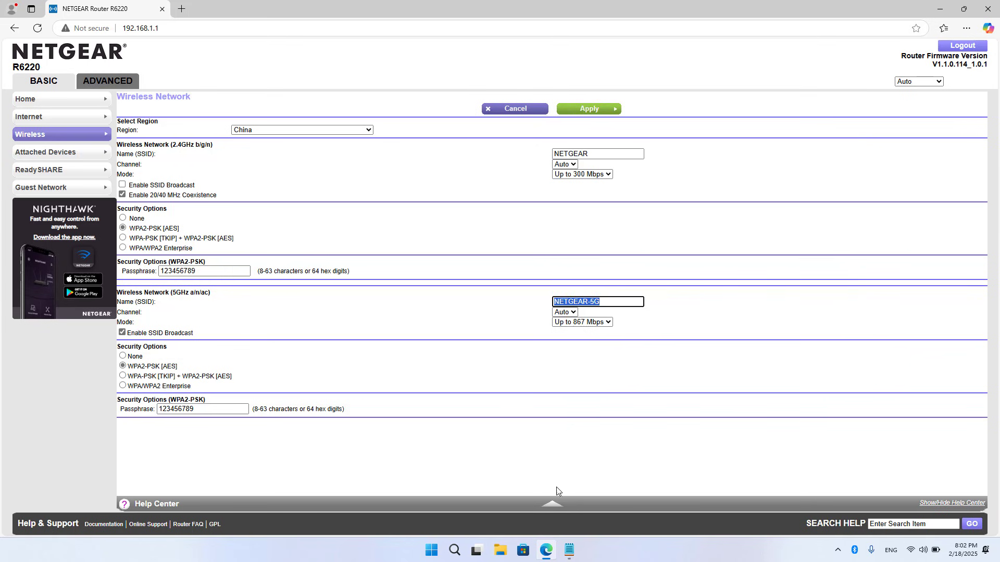
click(570, 549)
click(511, 198)
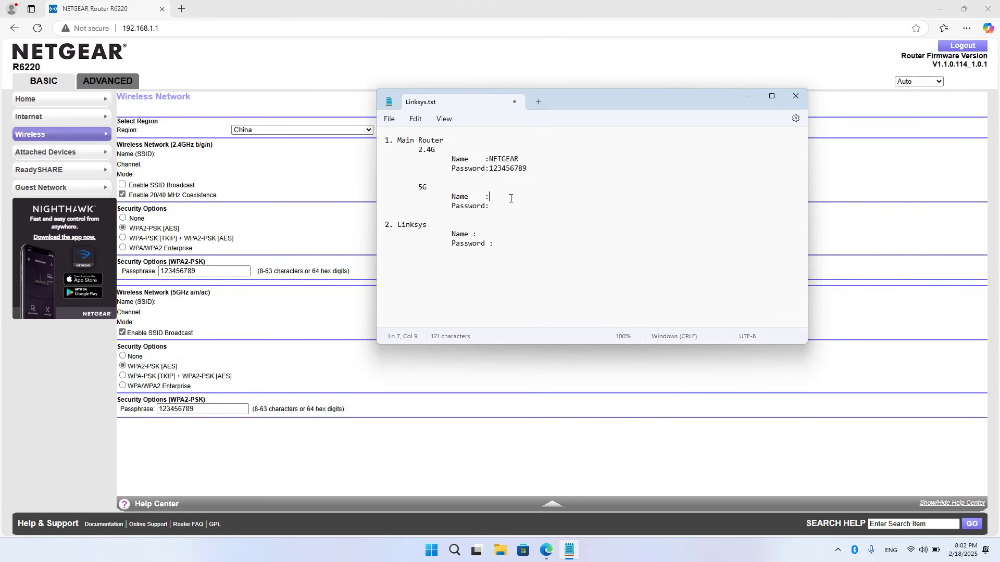
key(ctrl+v)
- Paste the 5GHz passphrase after the 5G Password label and review the filled-in lines
click(259, 397)
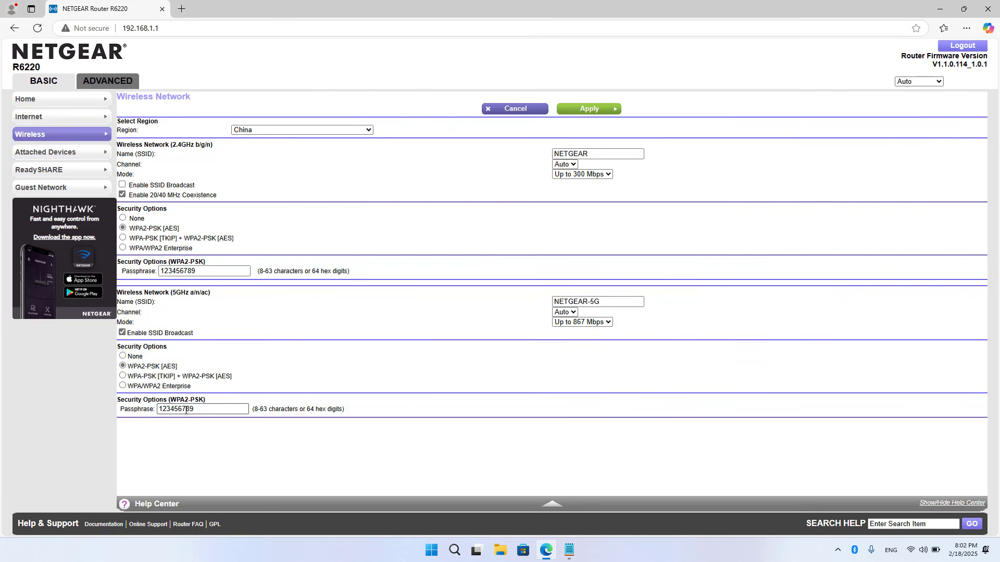
double_click(219, 404)
key(ctrl+c)
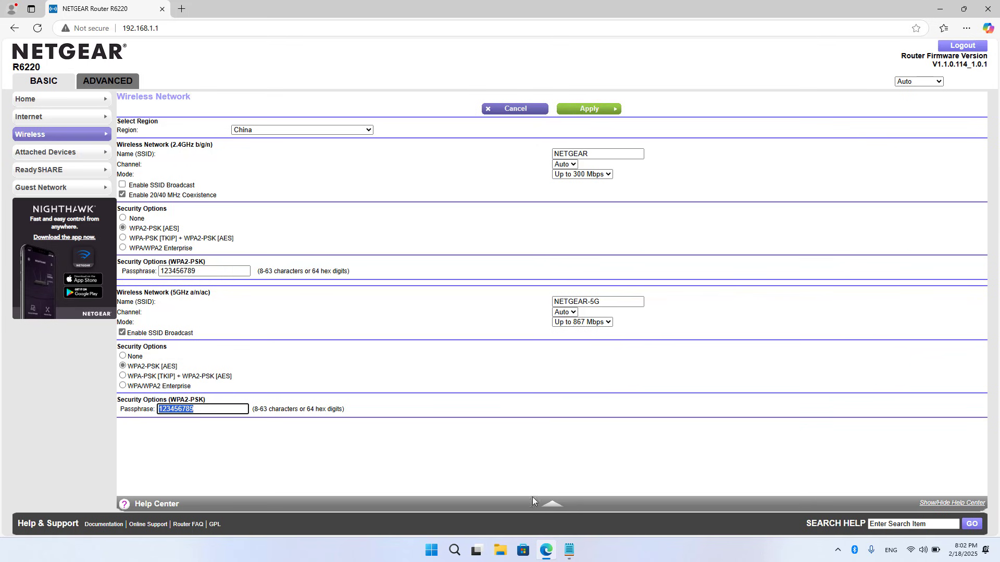
click(570, 551)
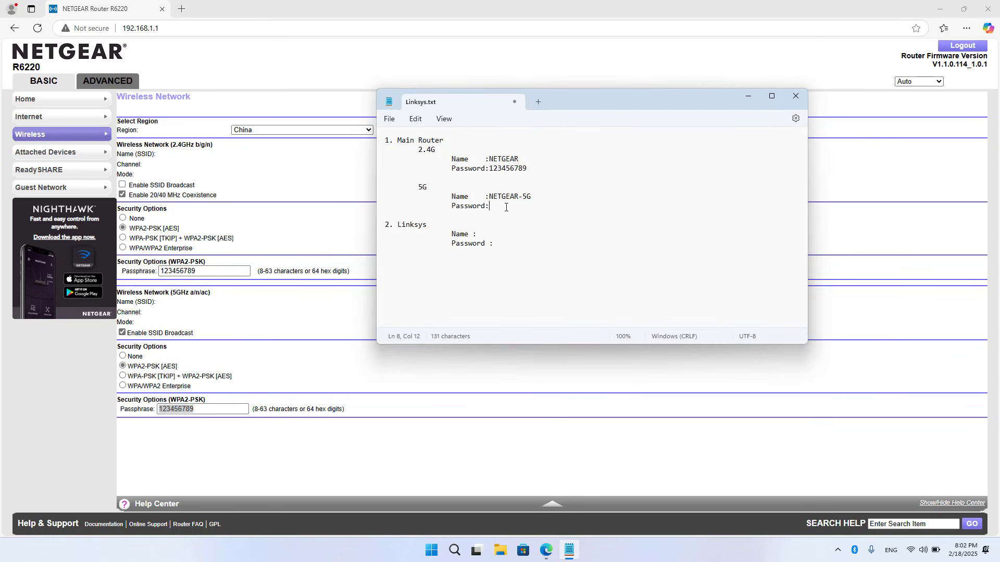
key(ctrl+v)
drag(528, 206, 406, 189)
drag(528, 166, 418, 154)
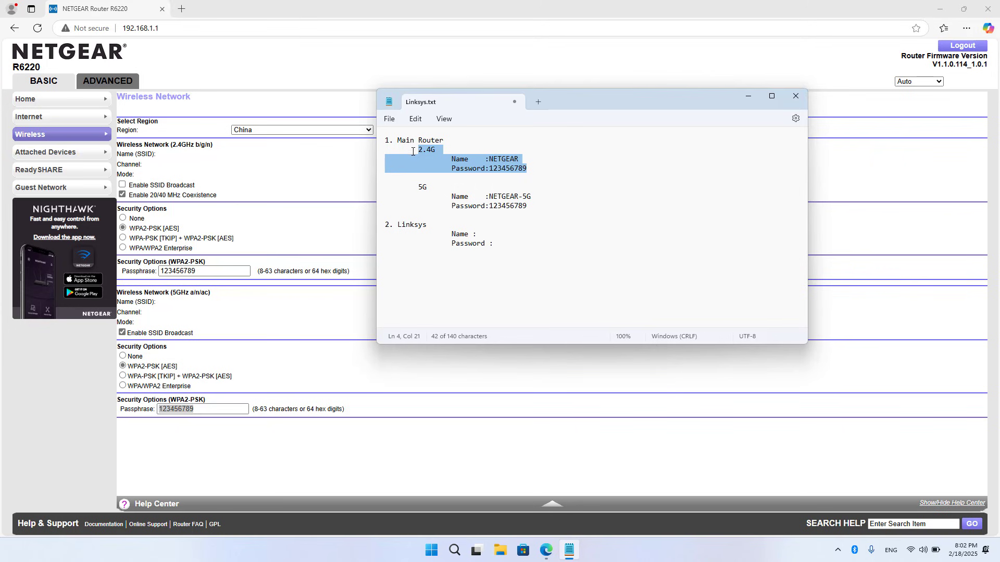
- Change the 2.4GHz channel from Auto to 01 and apply the wireless settings
click(146, 11)
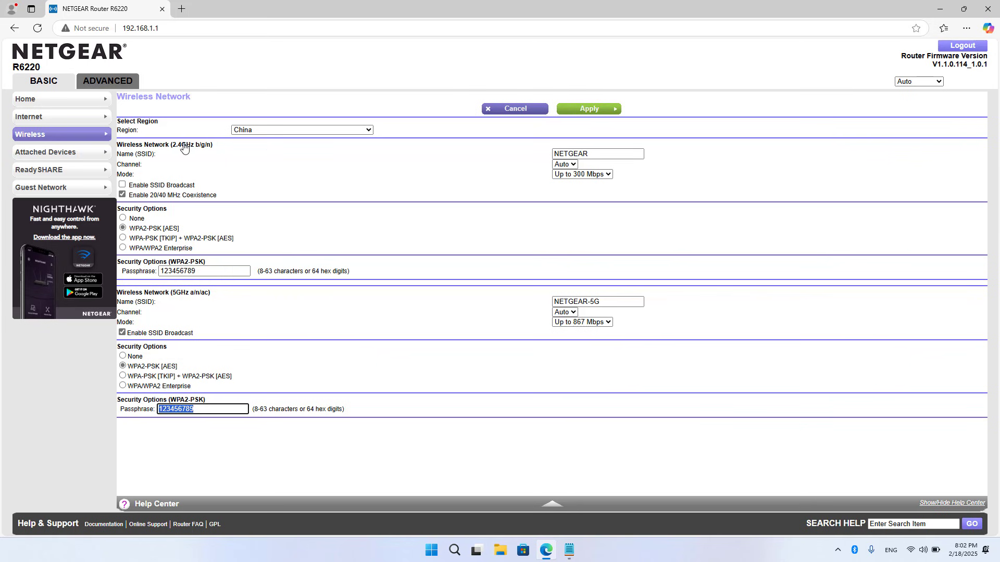
click(564, 165)
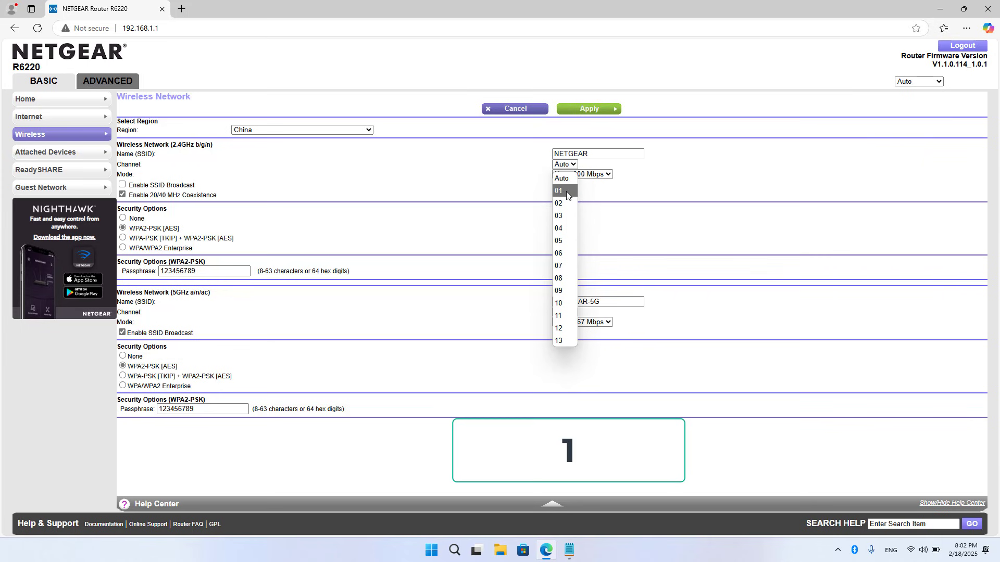
click(558, 191)
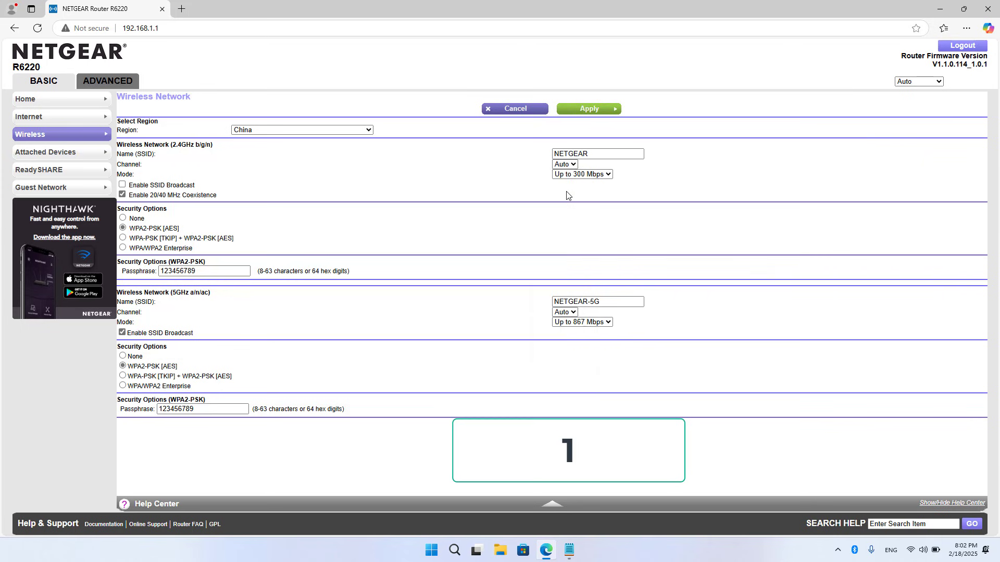
click(595, 110)
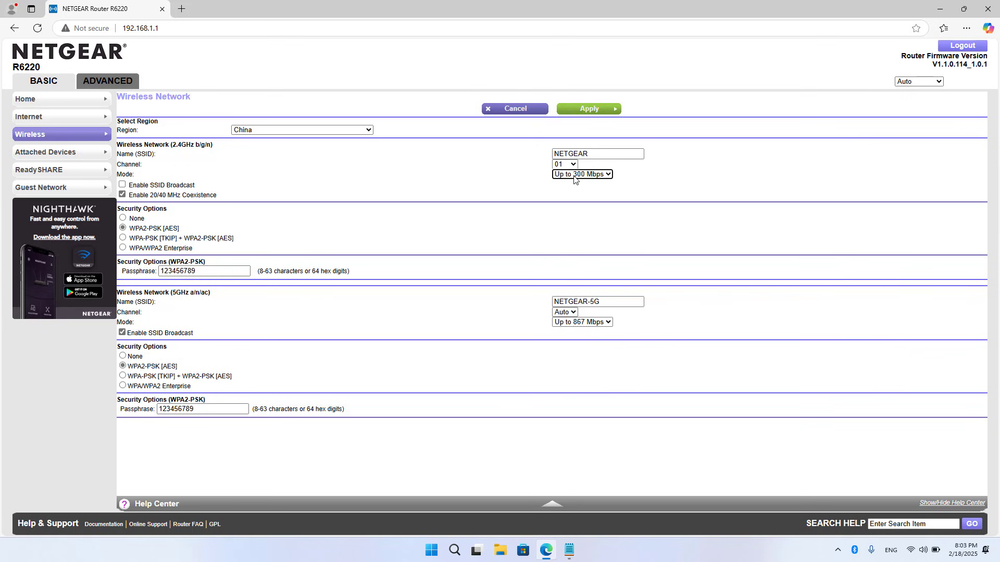
- Close the router tab, review the '2. Linksys' notes section, and minimize Notepad
click(987, 9)
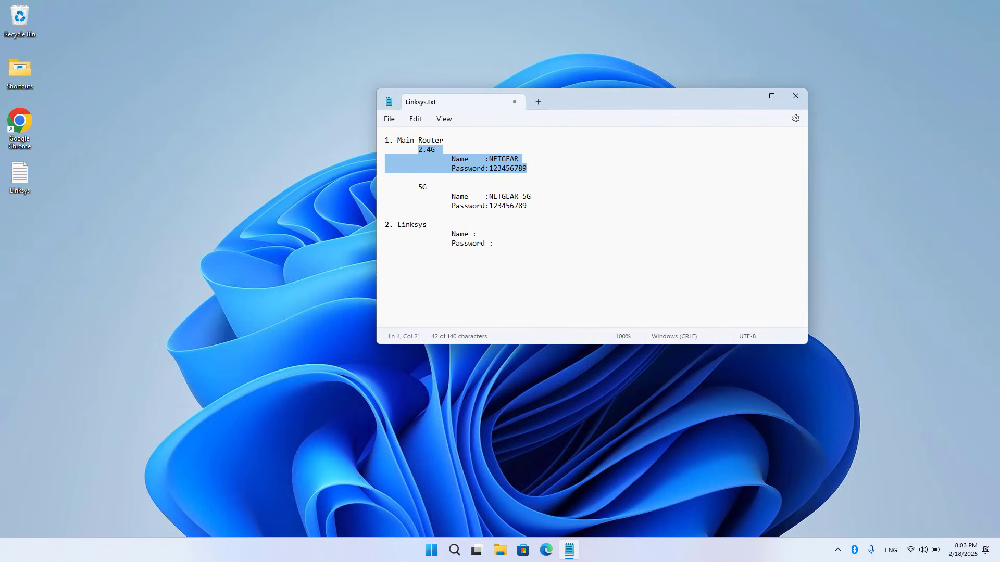
drag(430, 227, 386, 227)
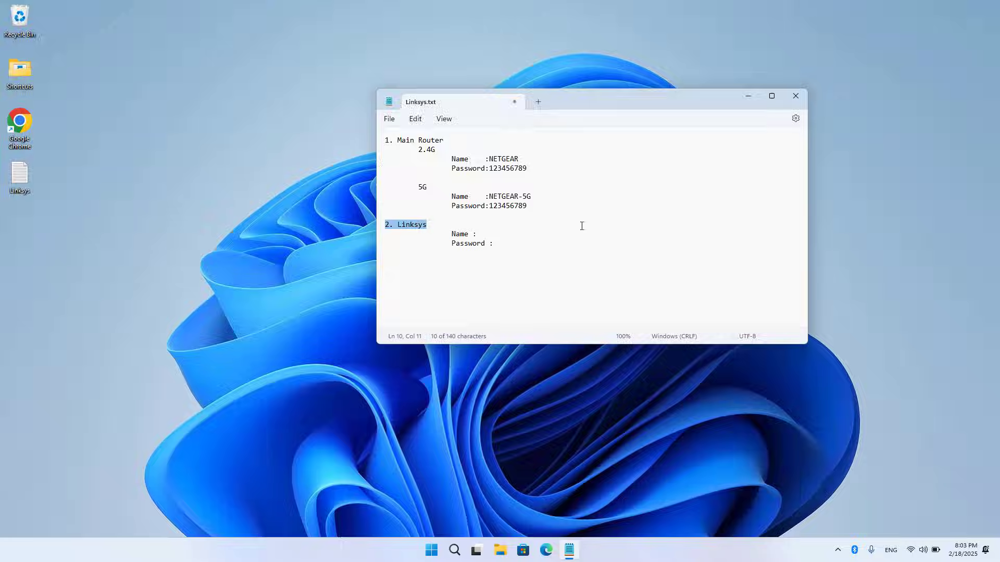
click(746, 97)
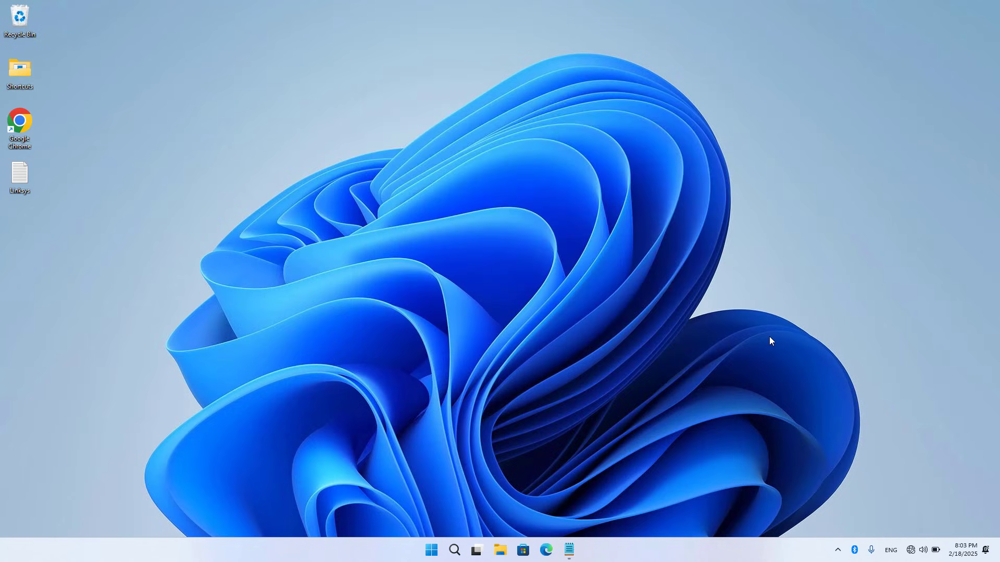
- Disconnect the laptop from the NETGEAR-5G Wi-Fi network
click(913, 552)
click(859, 301)
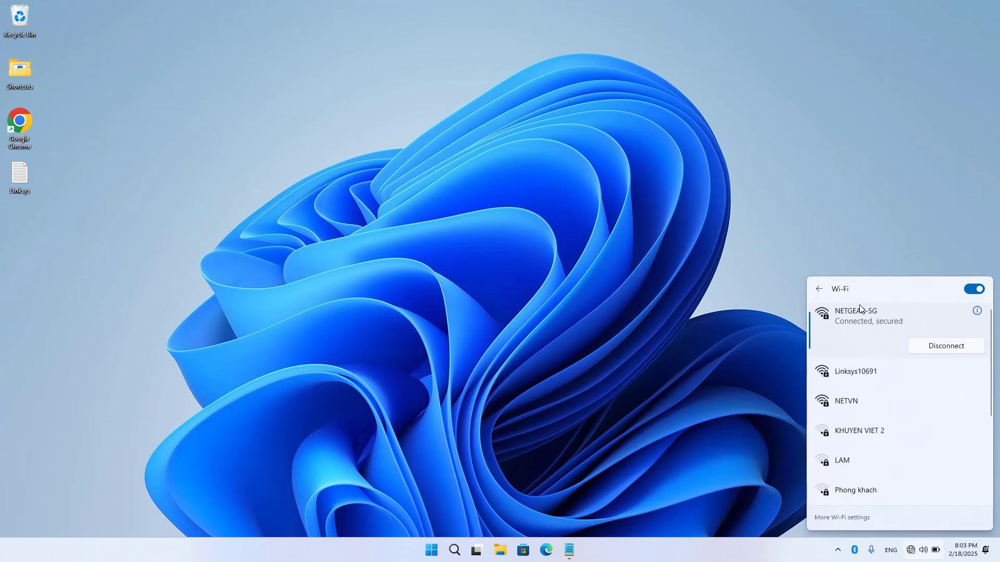
click(946, 346)
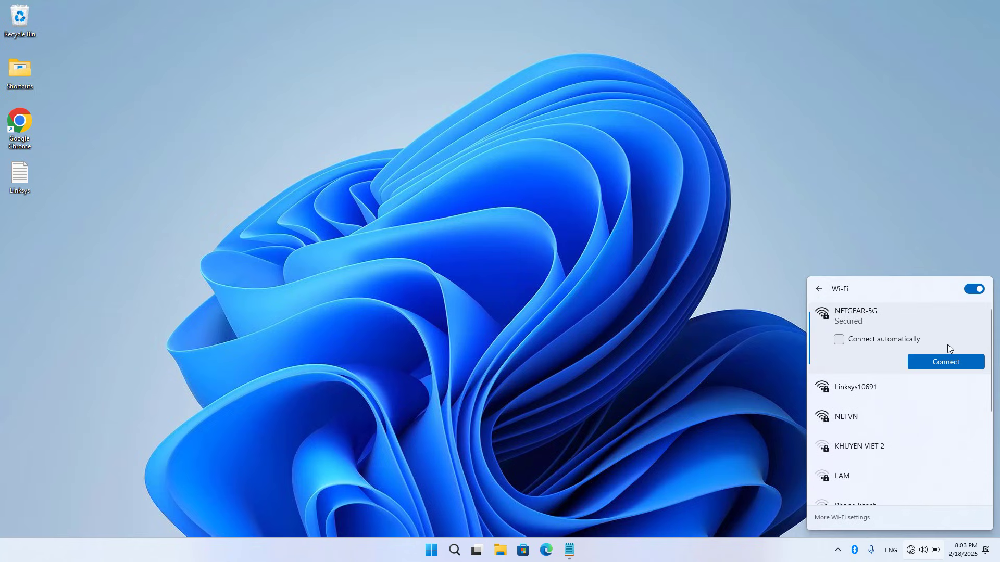
click(670, 300)
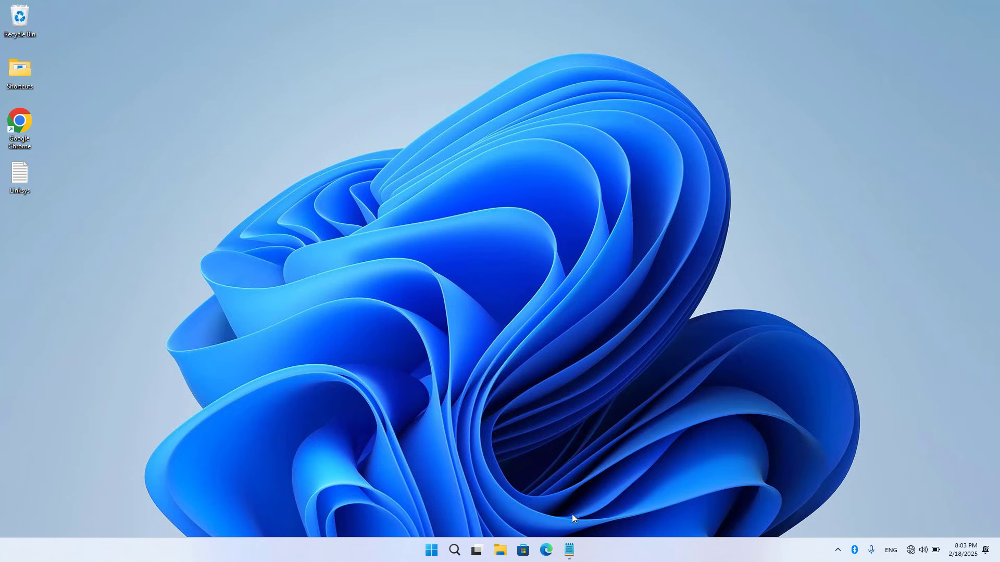
- Open Edge and load 192.168.1.1 from the address-bar suggestion
click(553, 547)
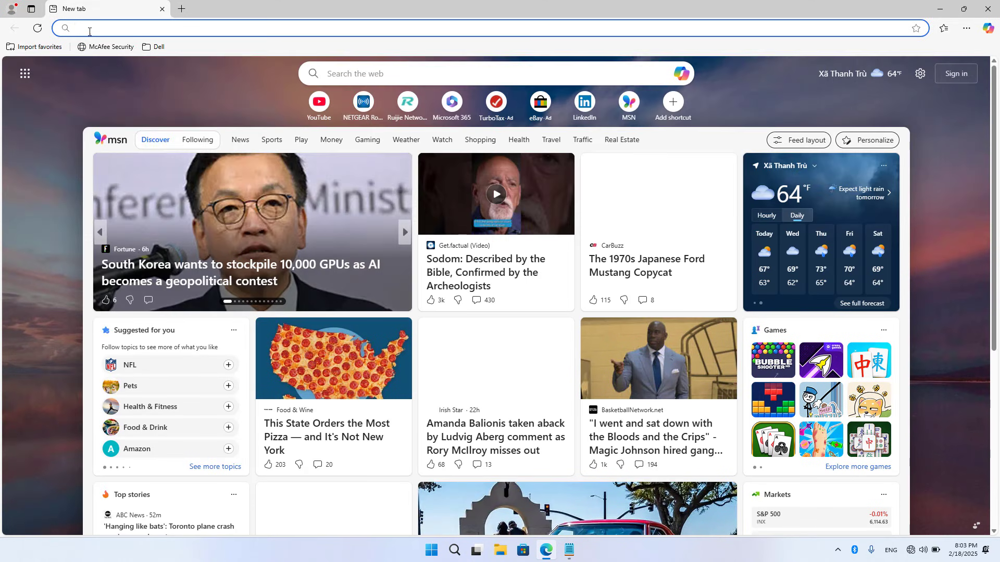
click(92, 31)
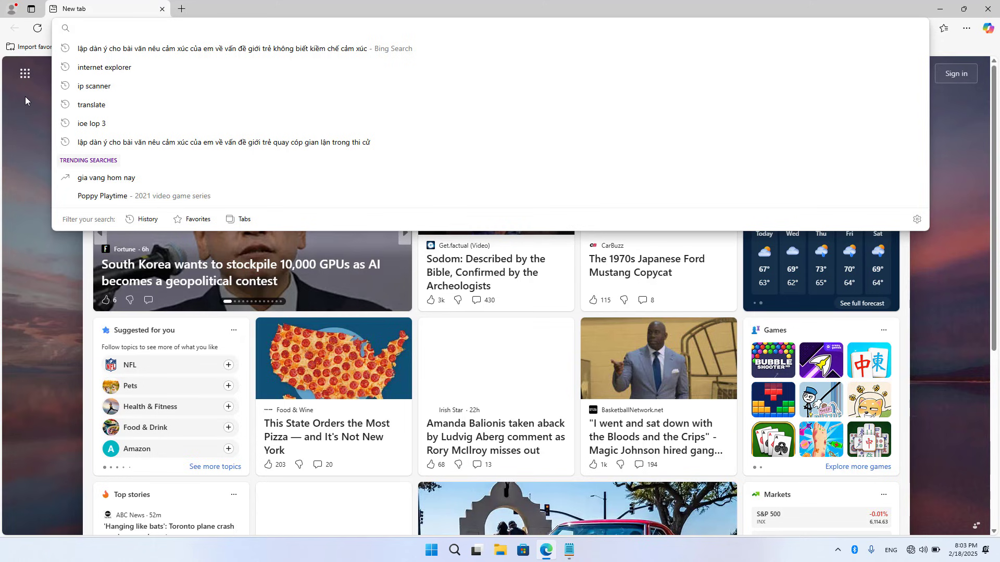
text(192.168.1.1)
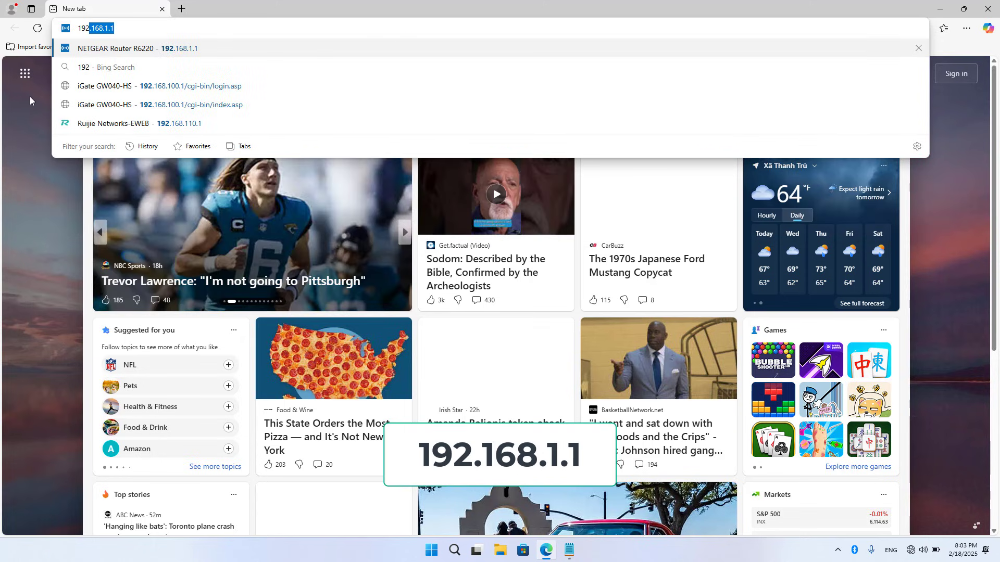
click(125, 50)
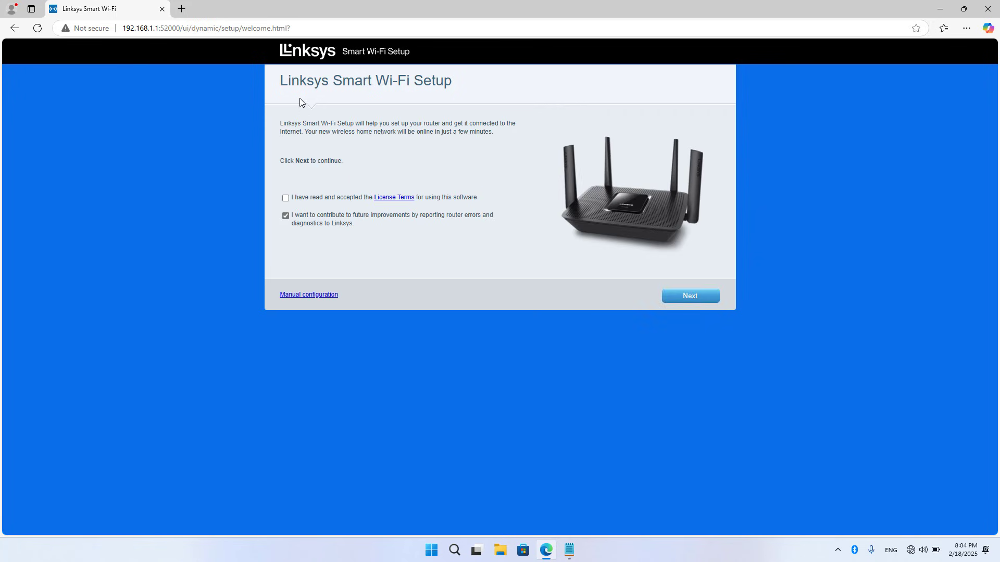
- Accept the License Terms, choose Manual configuration, and log in with the router password
drag(281, 81, 456, 86)
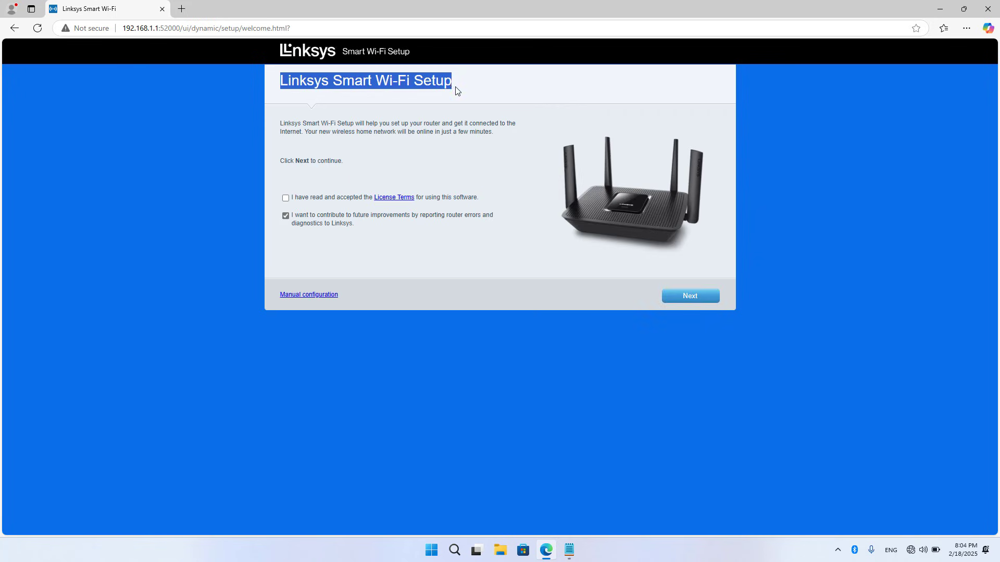
click(455, 161)
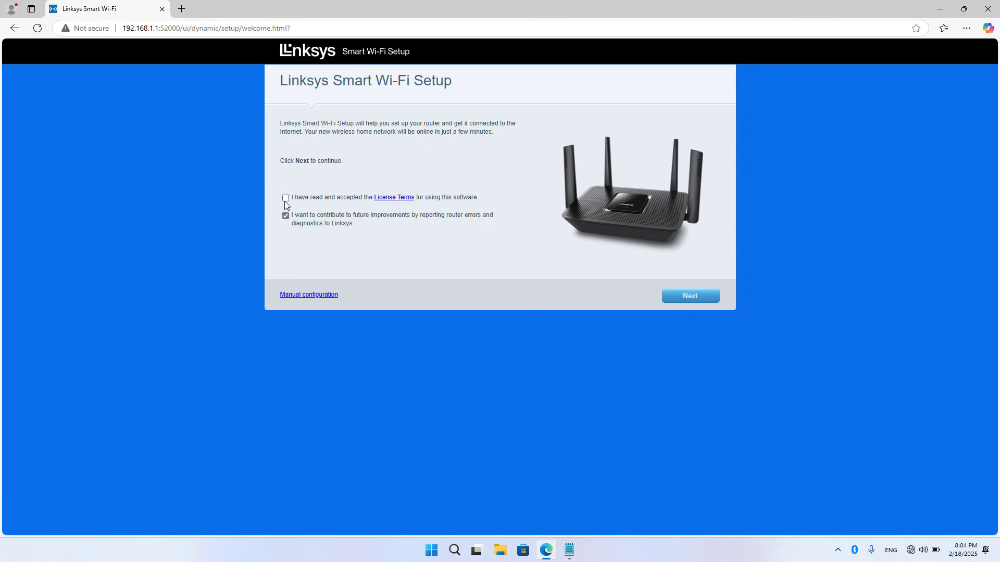
click(285, 199)
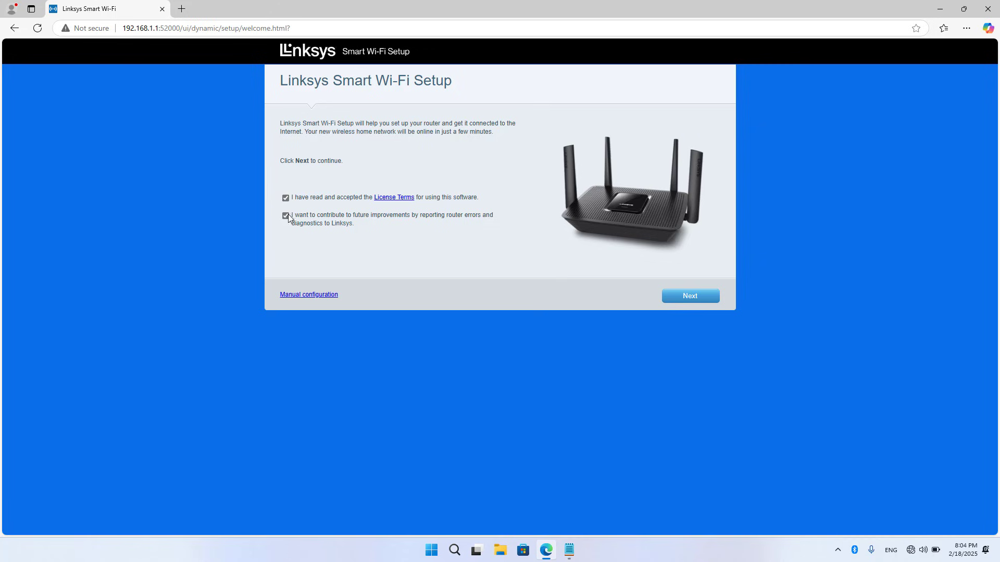
click(312, 296)
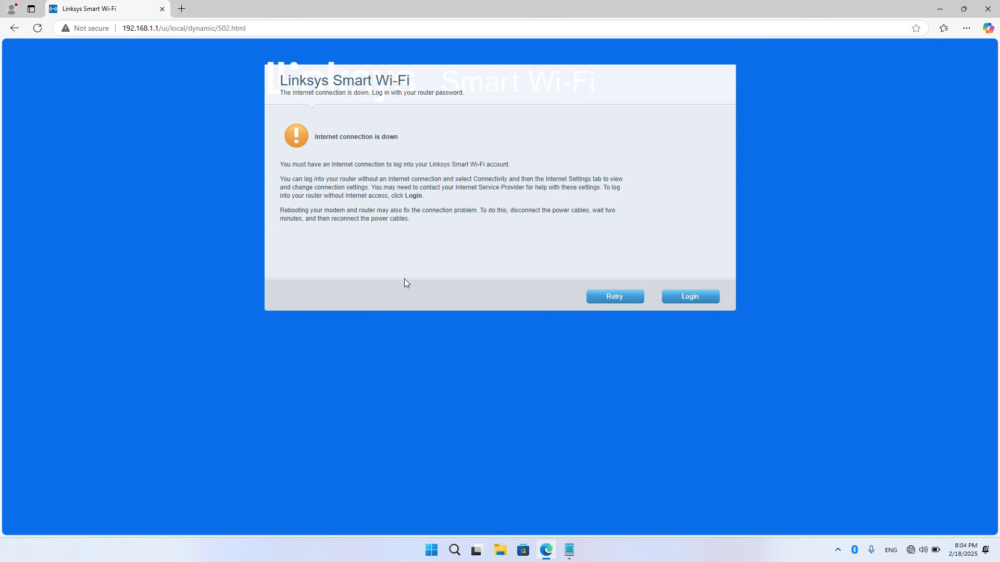
drag(313, 137, 350, 135)
click(690, 296)
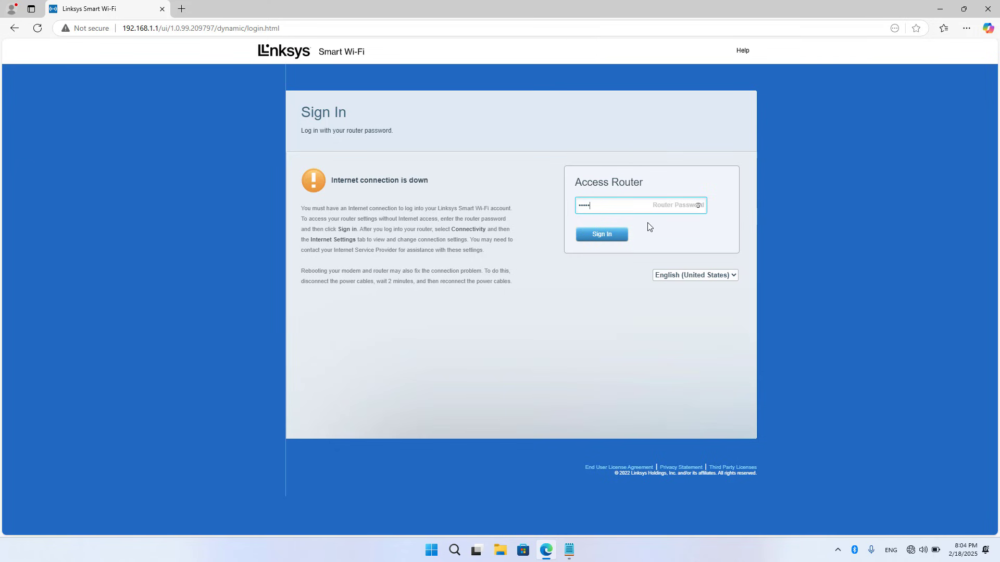
click(610, 235)
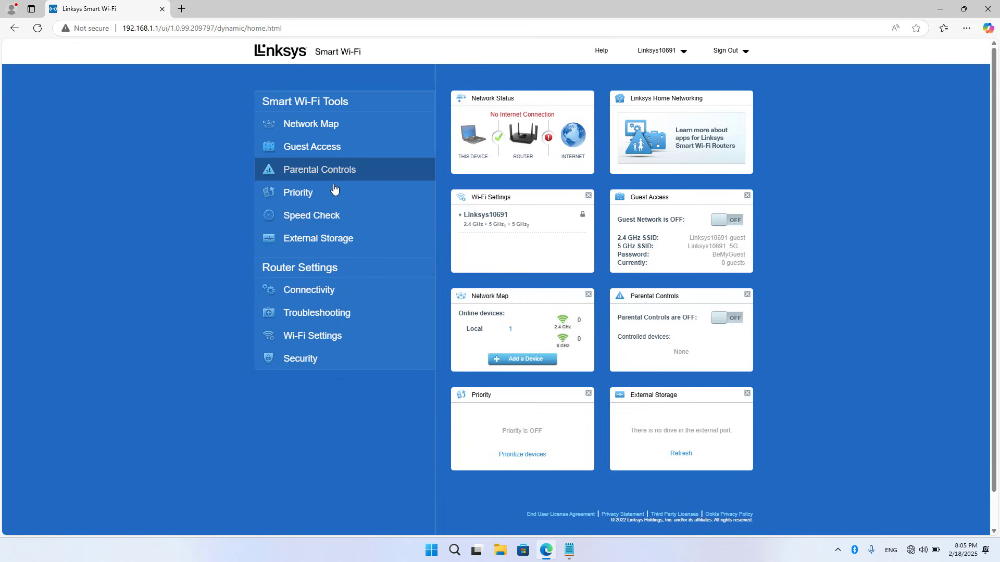
- Open Connectivity under Router Settings to reach the Basic settings page
click(315, 291)
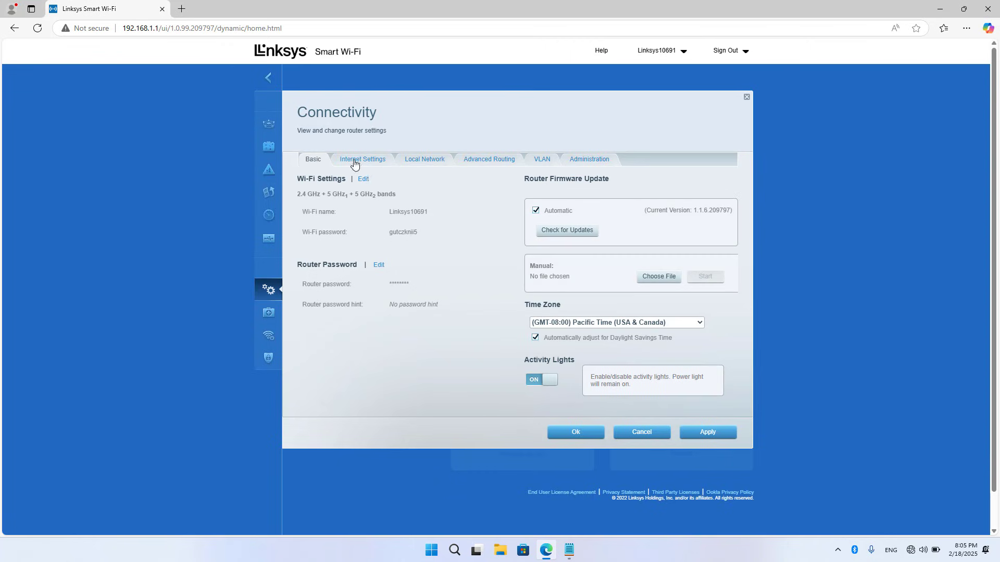
- In Internet Settings, set Connection Type to Wireless Repeater and select the 2.4 GHz band
click(372, 162)
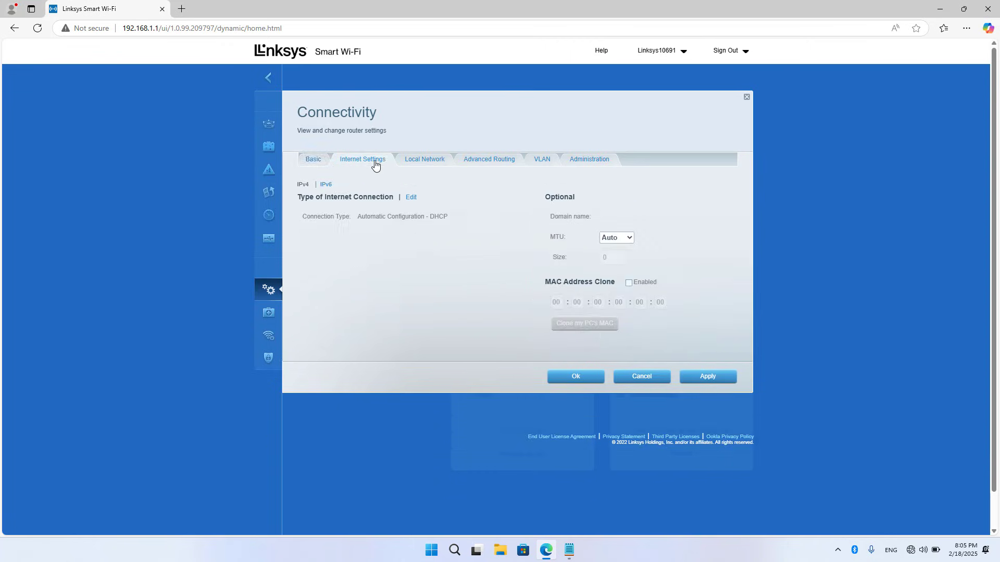
click(410, 198)
click(417, 217)
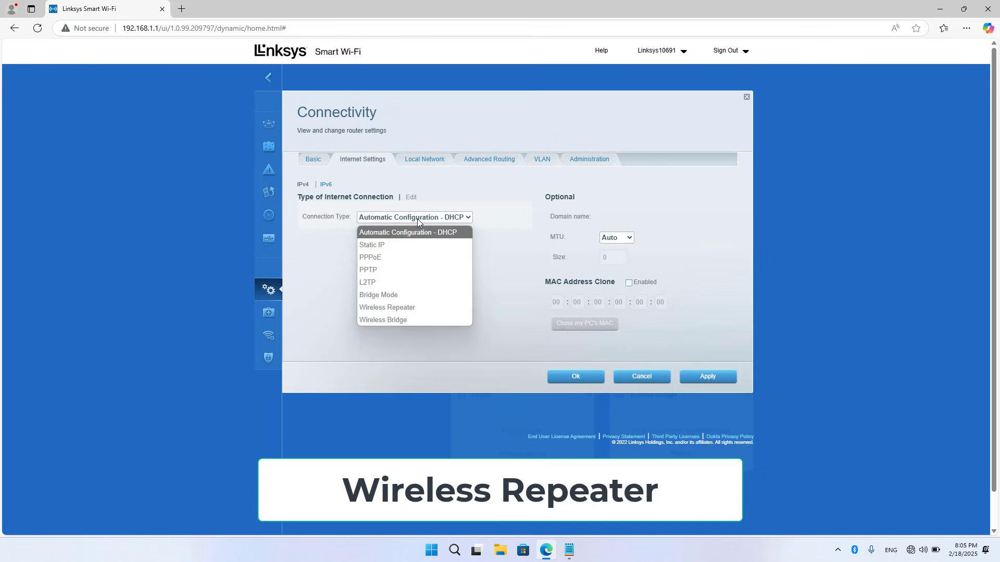
click(407, 308)
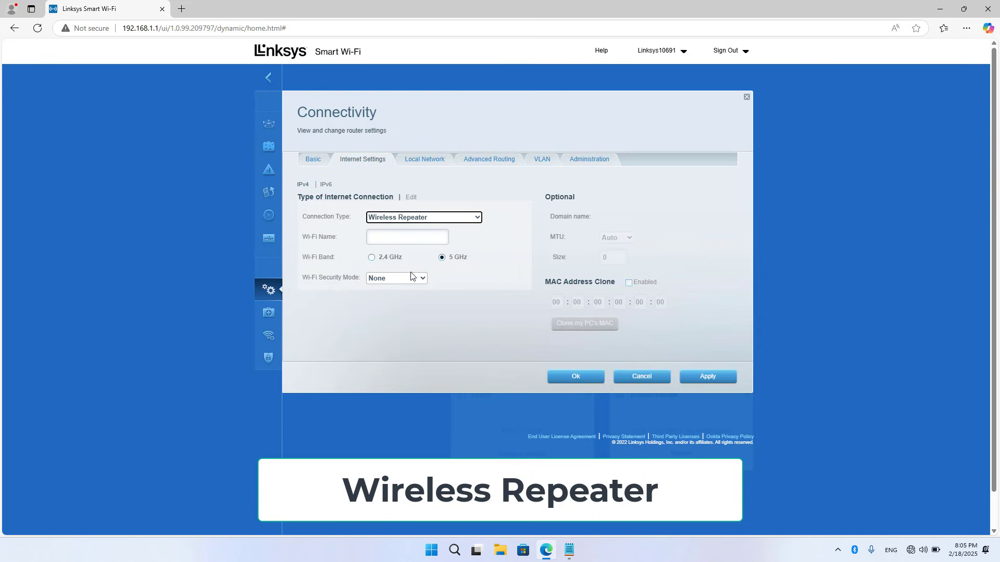
click(416, 239)
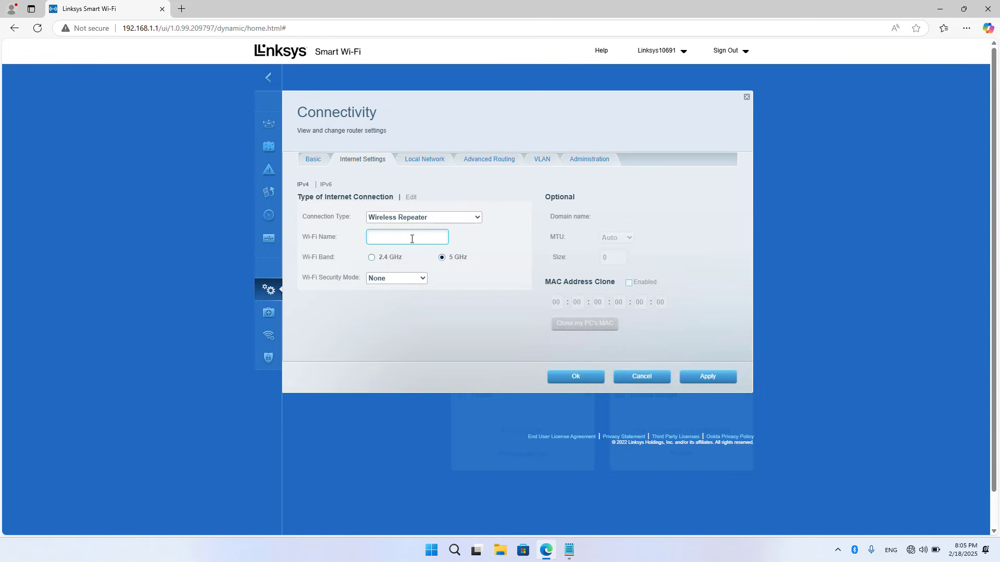
click(372, 259)
- Copy the NETGEAR network name from Linksys.txt into Wi-Fi Name and choose WPA2-Personal security
click(568, 547)
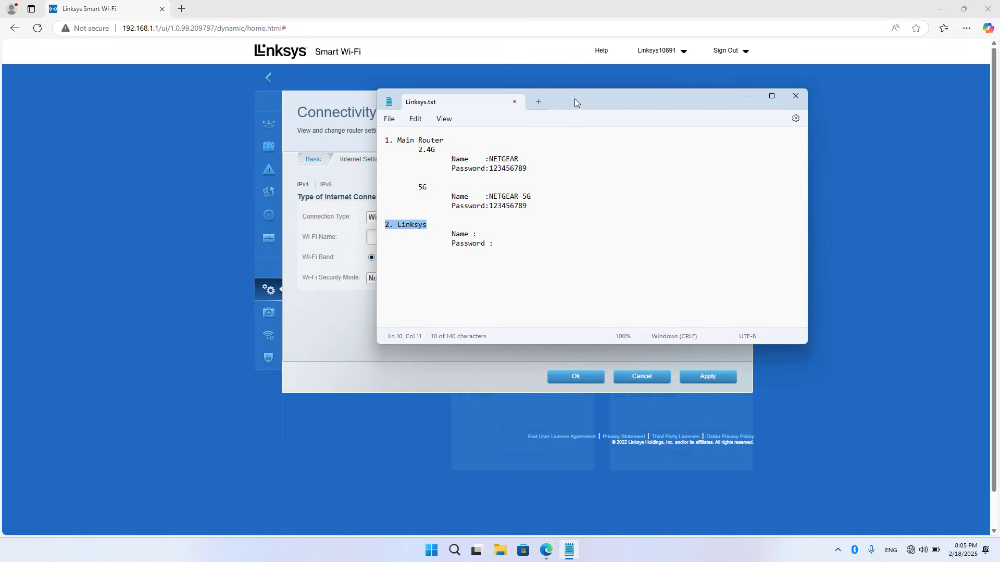
drag(574, 98, 818, 125)
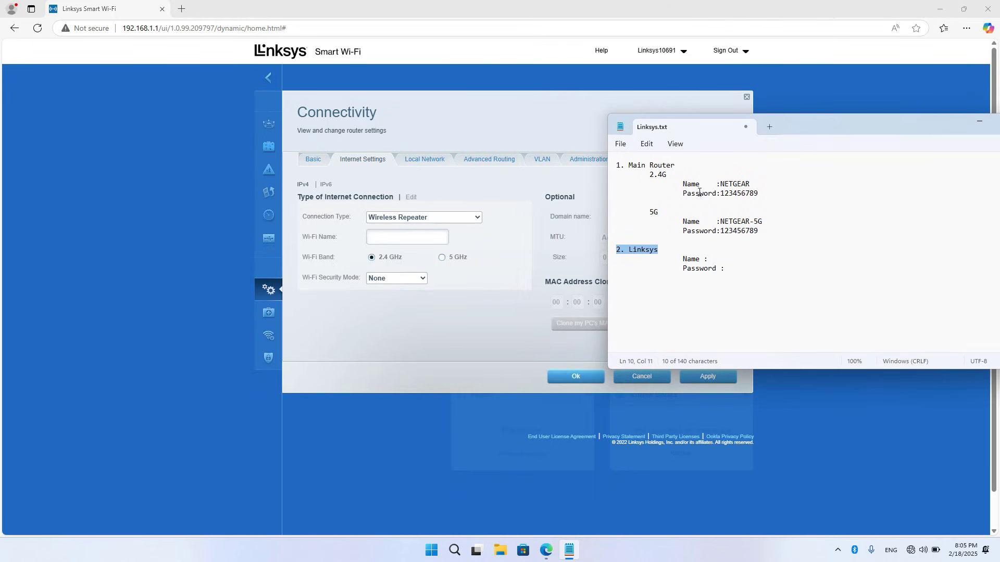
drag(720, 184, 749, 186)
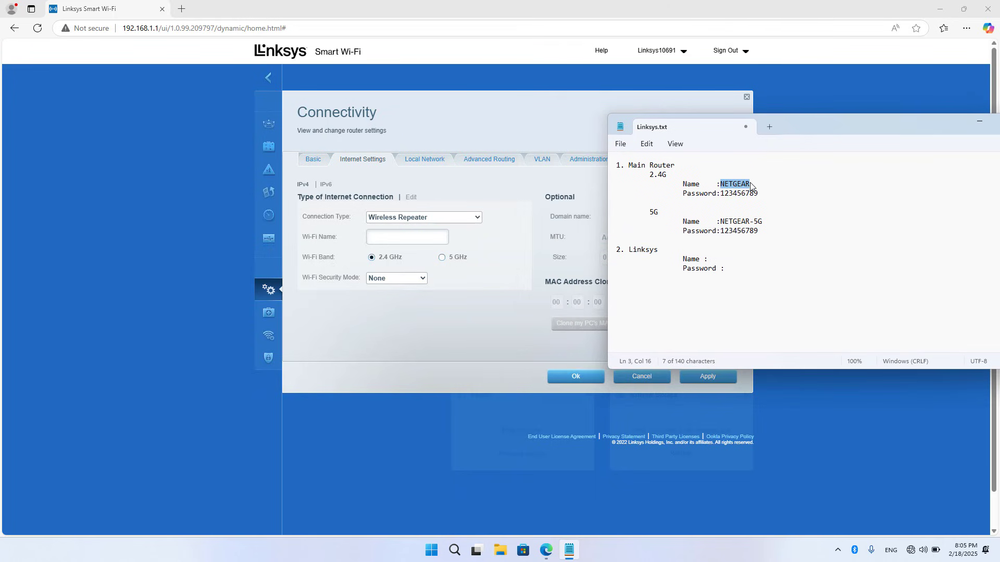
right_click(744, 187)
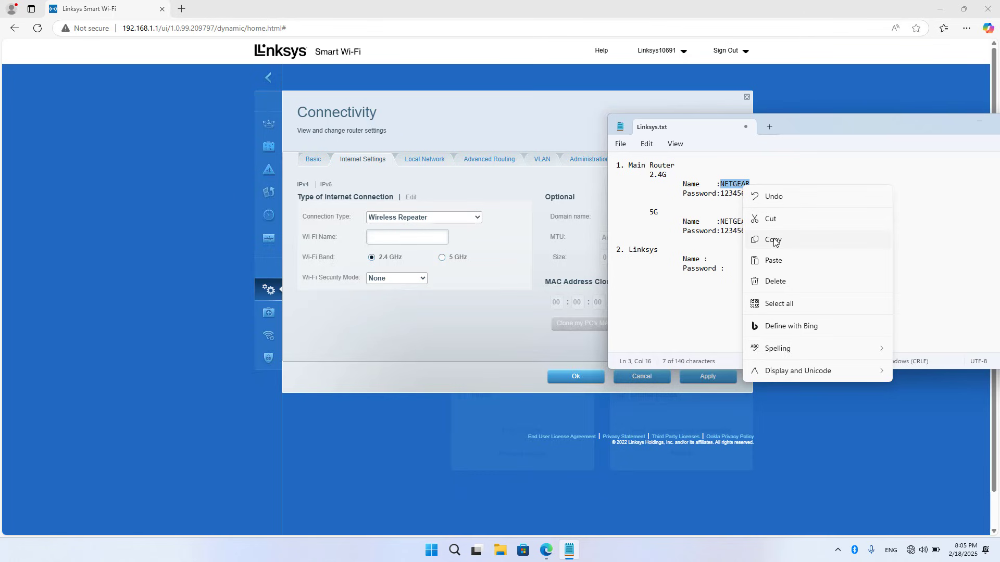
click(770, 237)
click(425, 238)
right_click(425, 238)
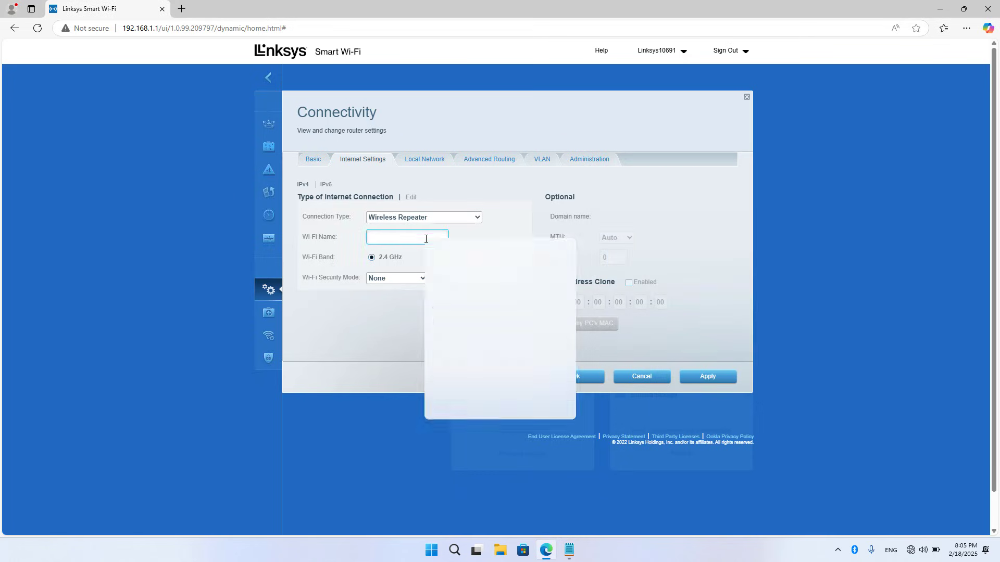
click(455, 339)
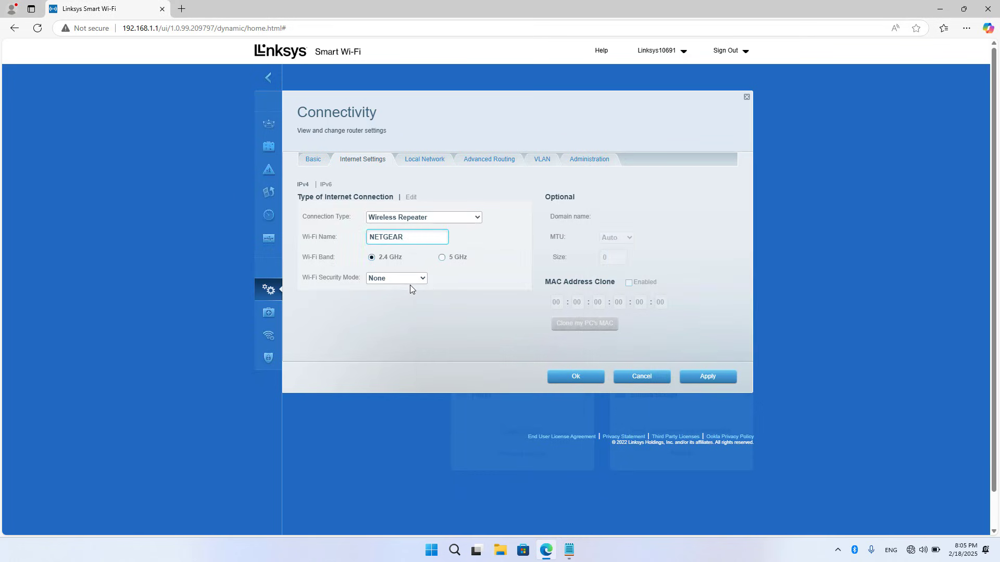
click(409, 280)
click(404, 304)
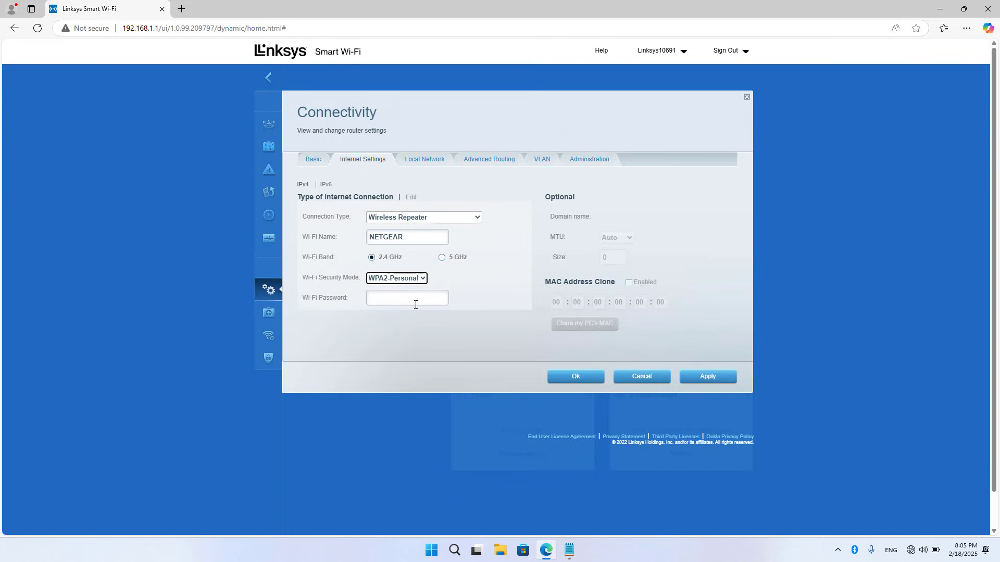
- Copy the NETGEAR 2.4G password from the notes into the Wi-Fi Password field and review the entries
click(412, 302)
click(569, 550)
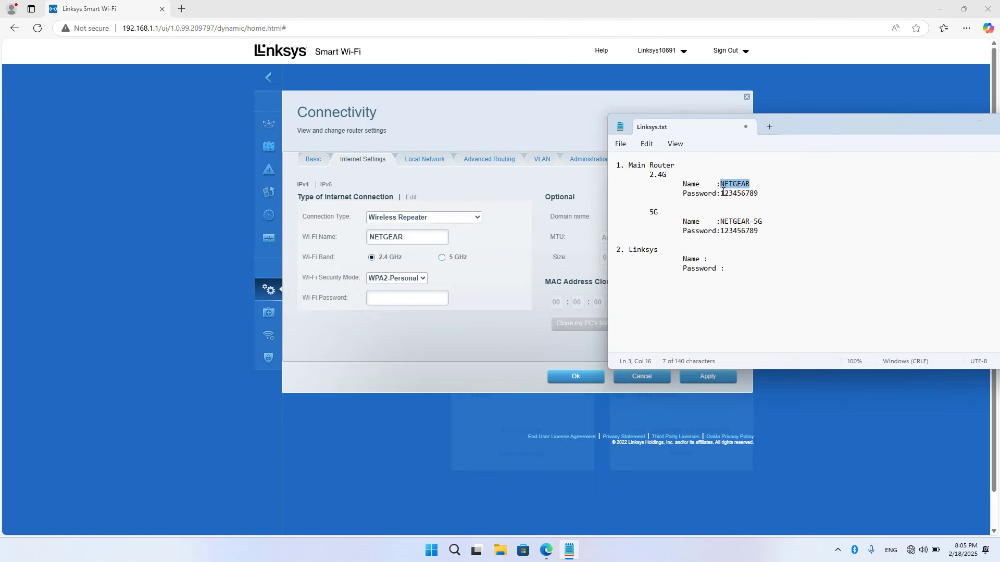
drag(721, 193, 758, 198)
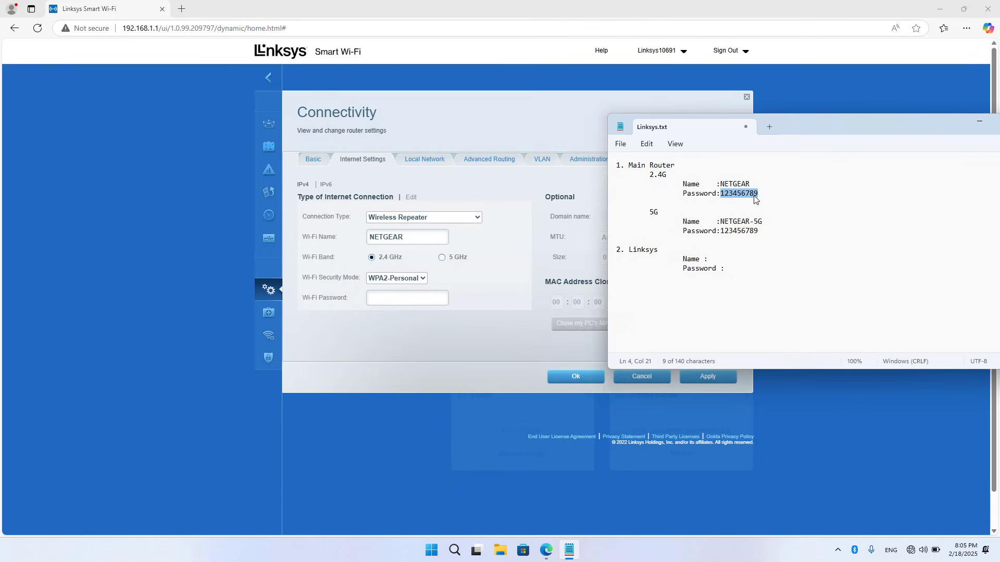
right_click(754, 199)
click(780, 249)
click(404, 299)
right_click(396, 301)
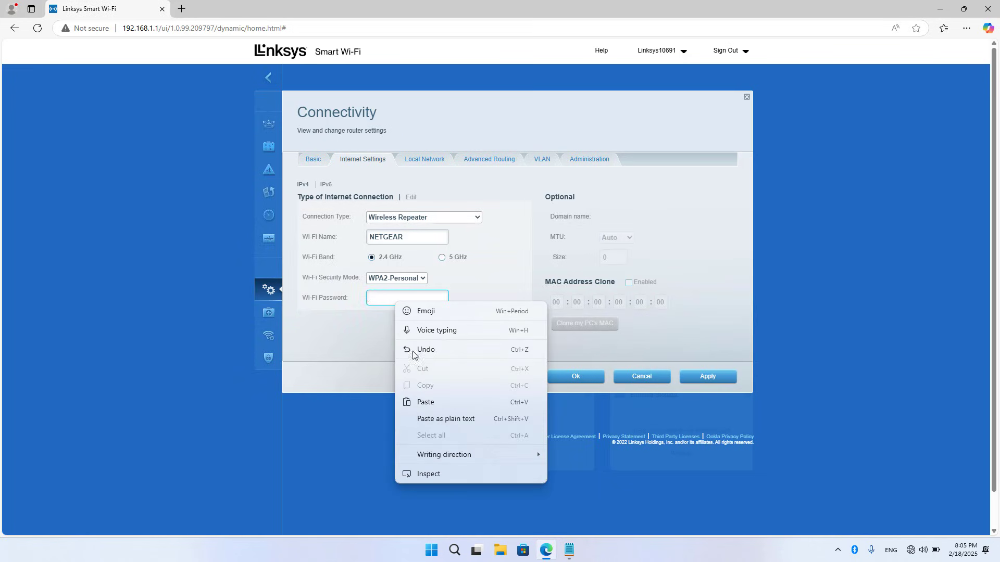
click(423, 402)
click(417, 235)
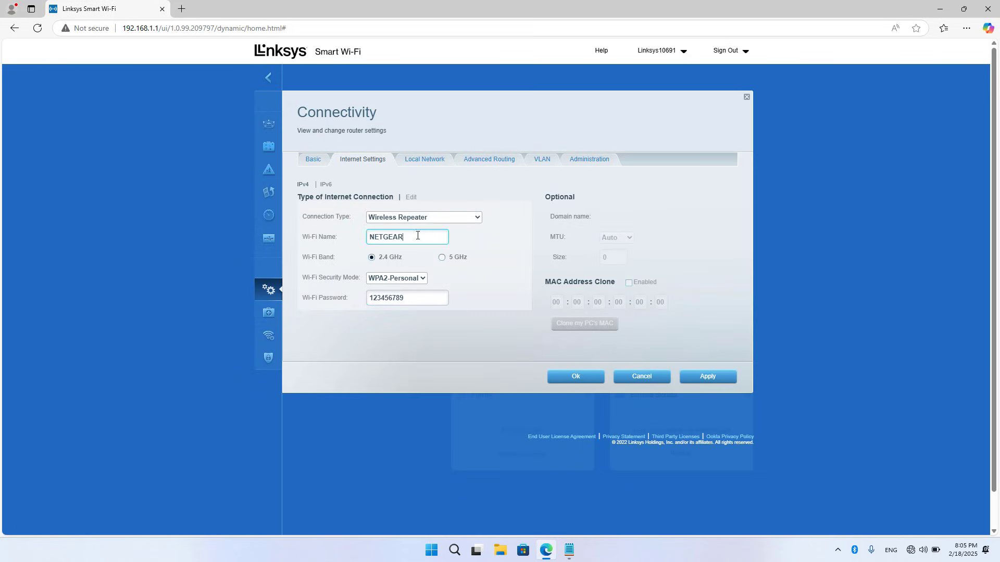
click(419, 296)
- Apply the repeater settings and confirm switching to wireless repeater mode
click(717, 380)
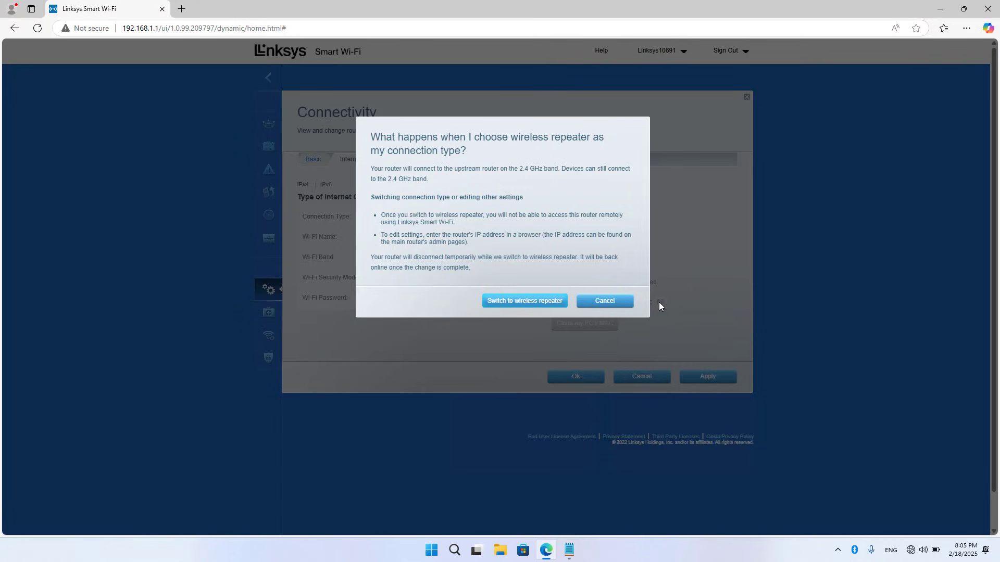
click(532, 302)
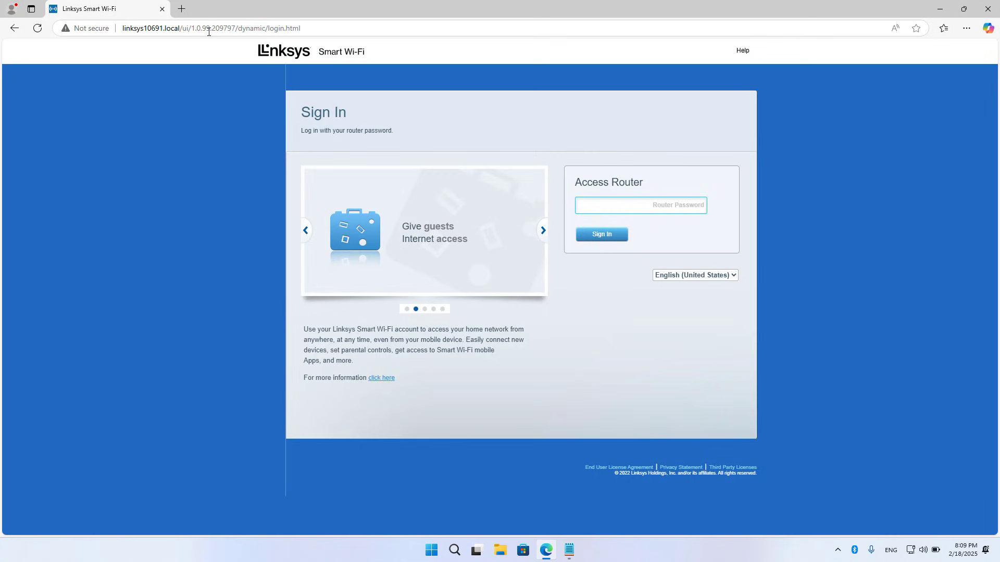
- Enter the router password on the Sign In page and sign back in to the admin
click(181, 29)
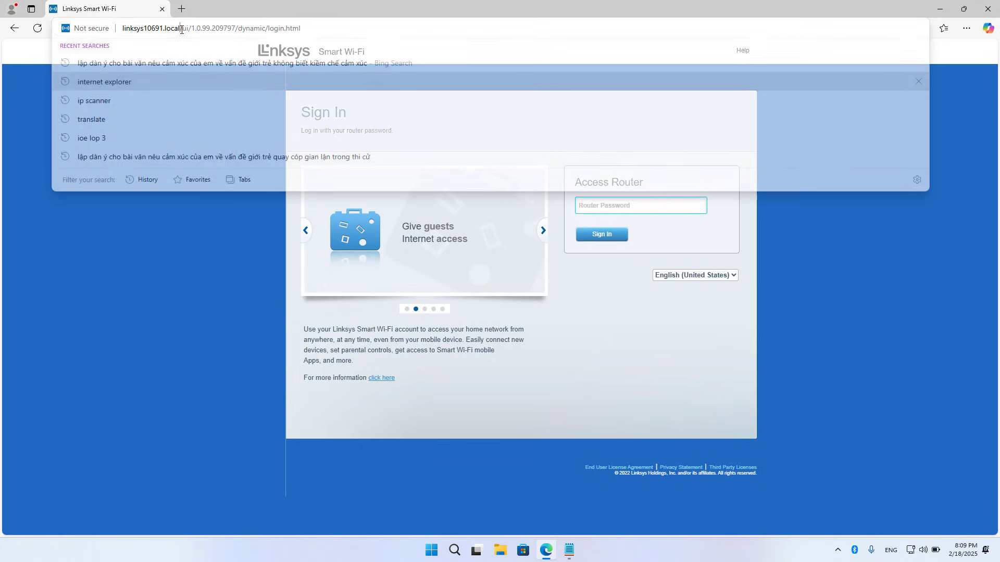
drag(182, 29, 123, 28)
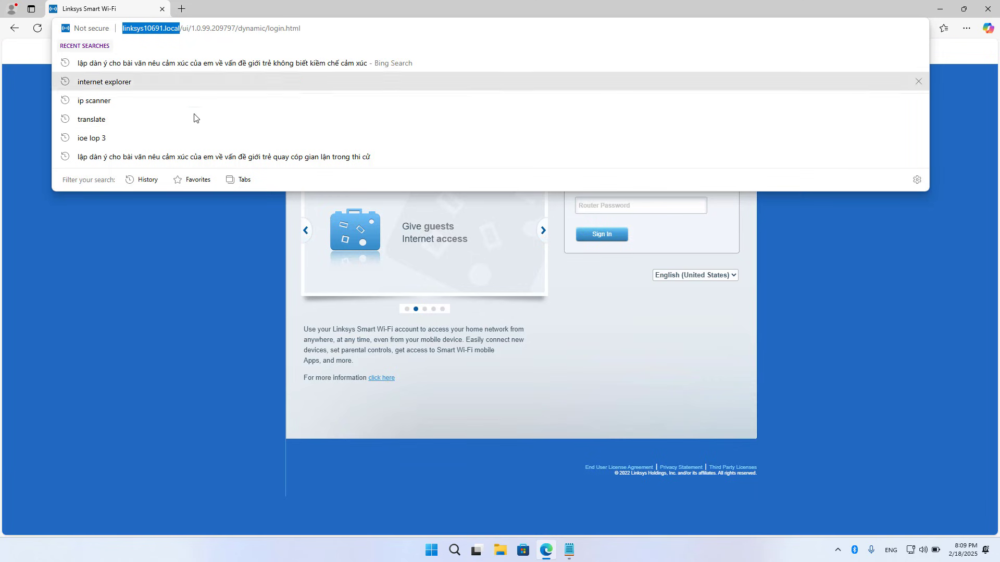
click(609, 201)
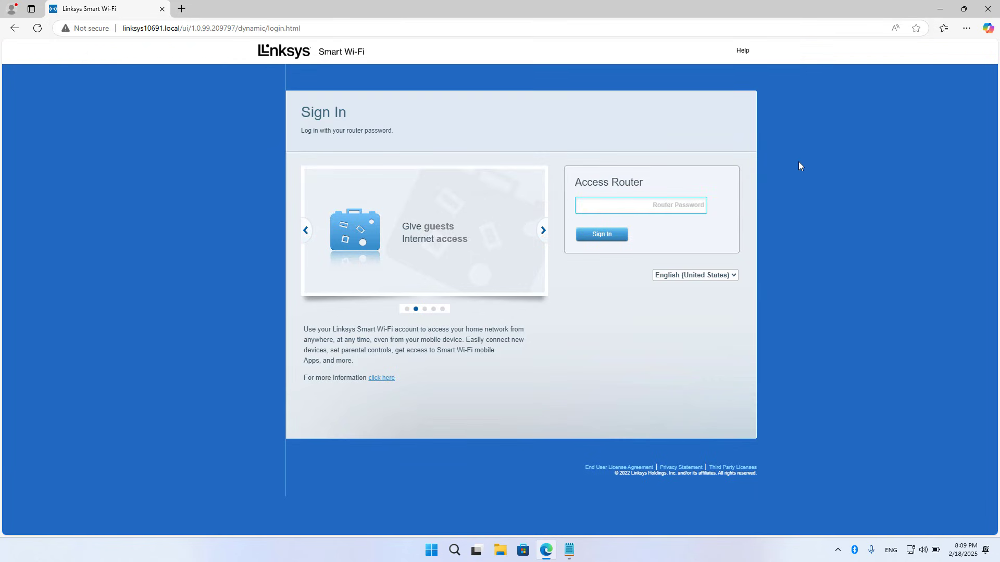
text(•••)
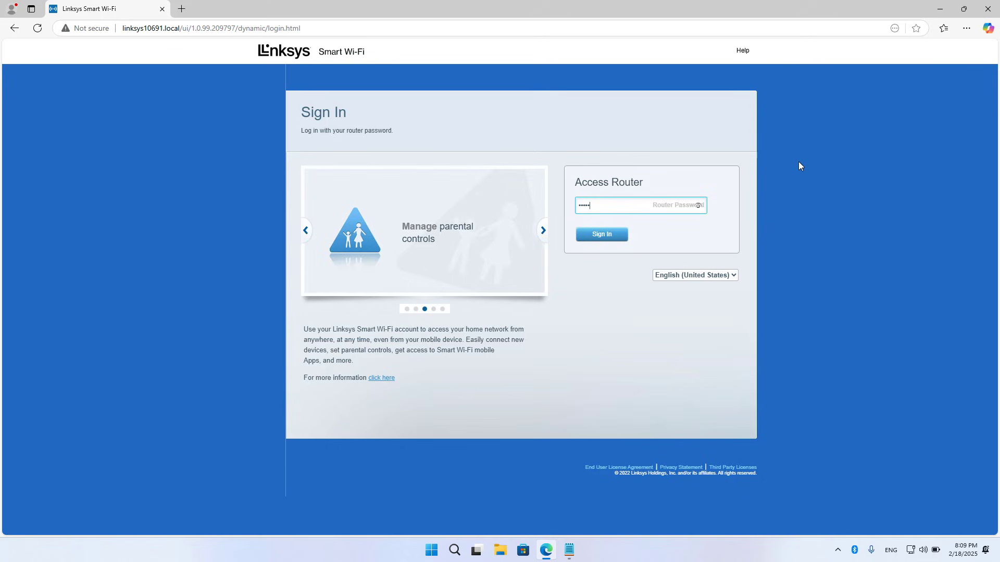
click(607, 235)
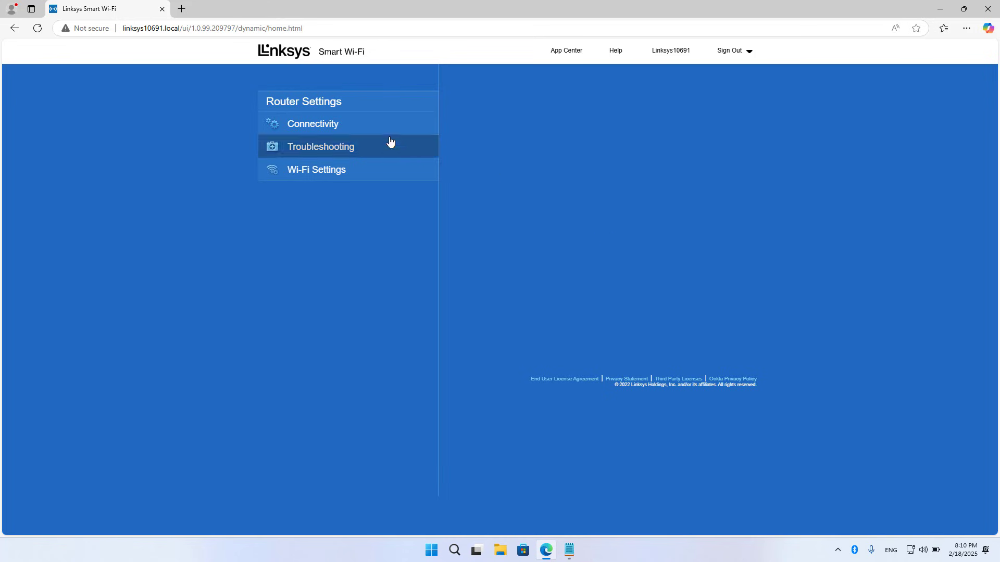
click(336, 131)
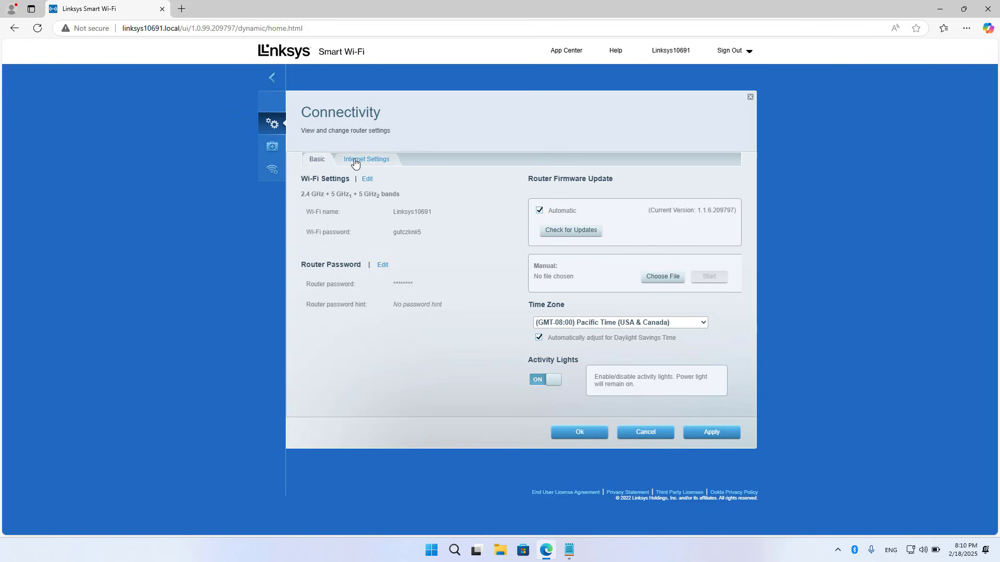
click(354, 162)
click(369, 162)
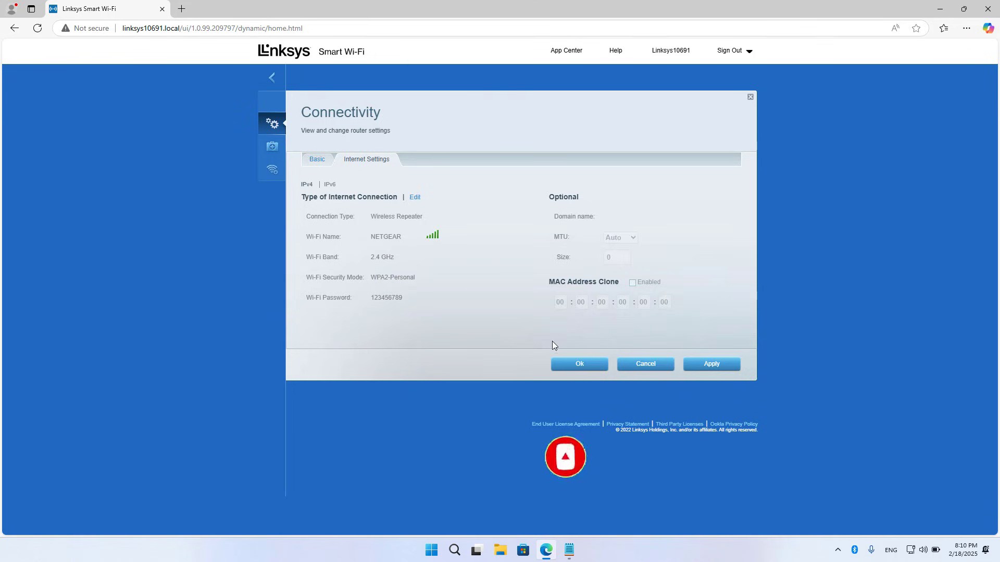
click(574, 364)
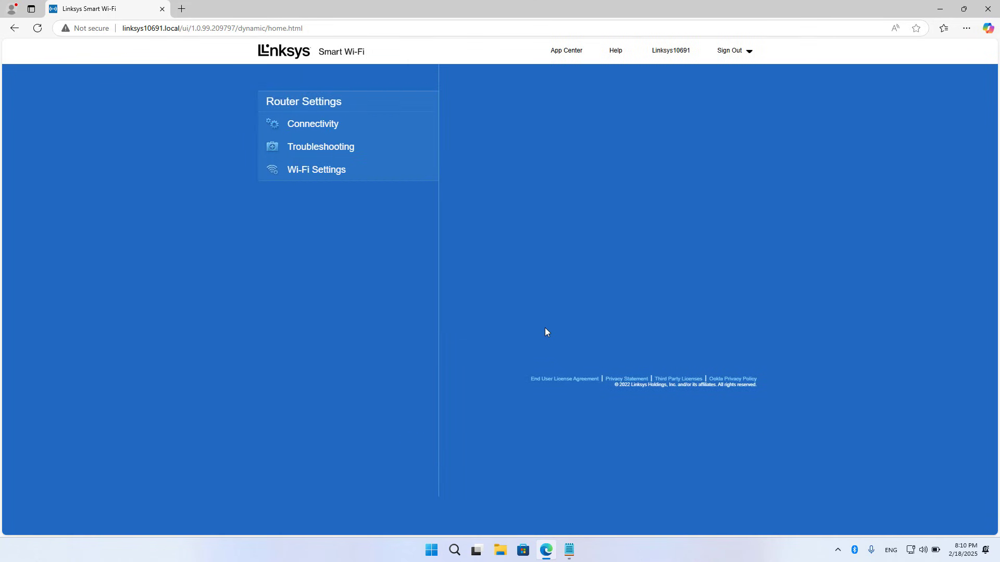
- In Wi-Fi Settings, rename the network to Linksys, set a new password, and confirm the update
click(333, 179)
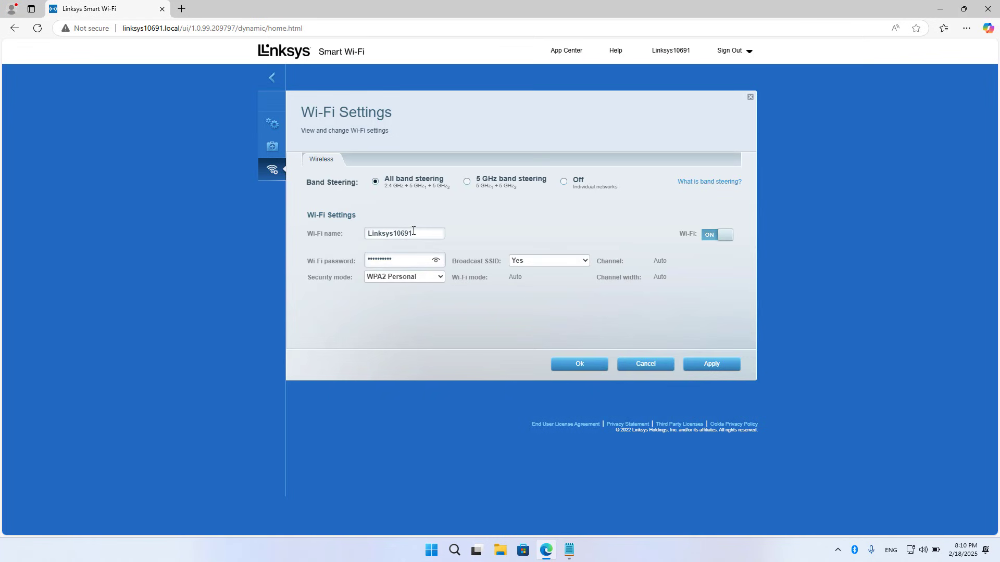
click(420, 233)
key(BackSpace)
key(BackSpace)
key(BackSpace)
click(433, 260)
key(BackSpace)
key(BackSpace)
key(BackSpace)
key(BackSpace)
key(BackSpace)
key(BackSpace)
text(98)
click(415, 236)
click(591, 369)
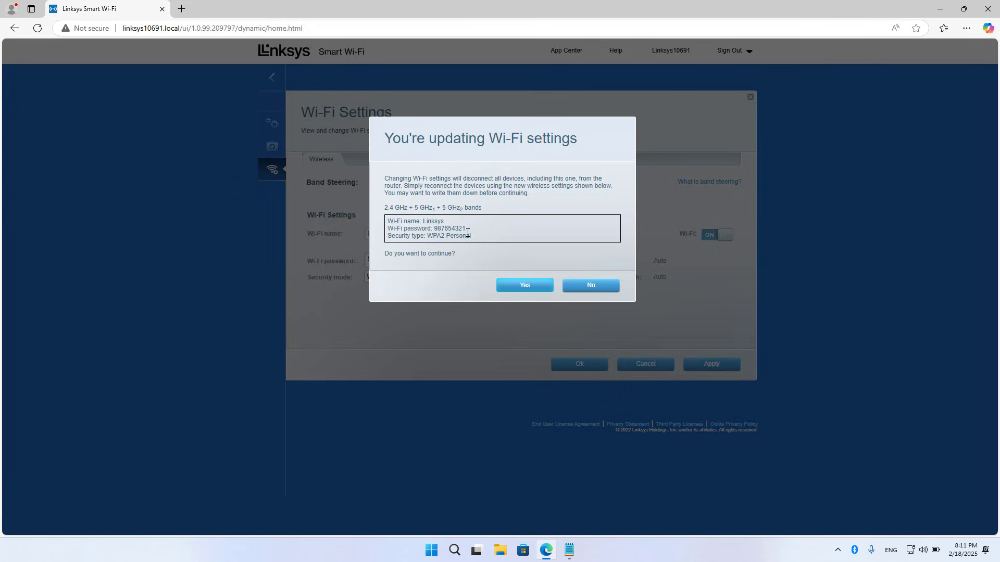
click(521, 286)
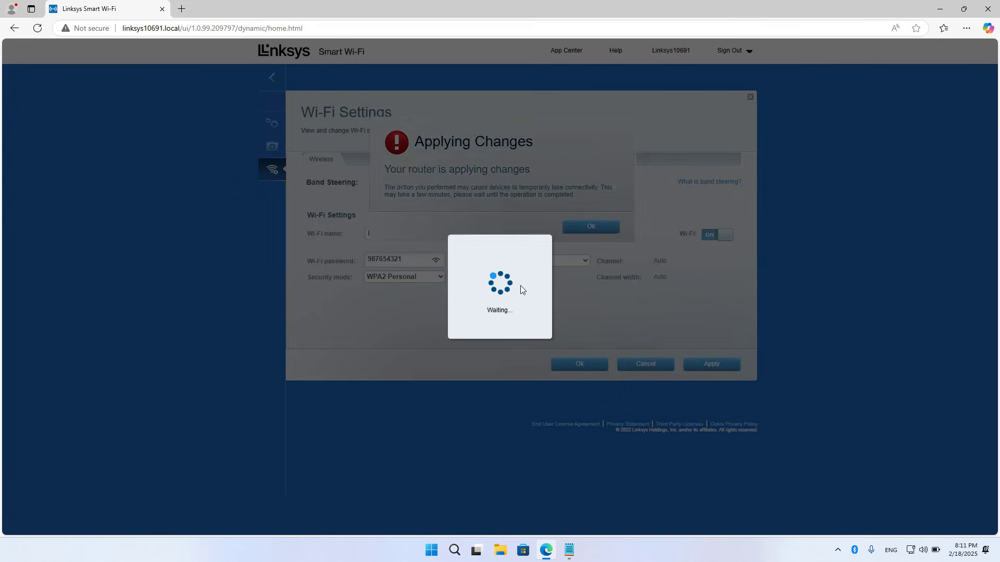
click(589, 228)
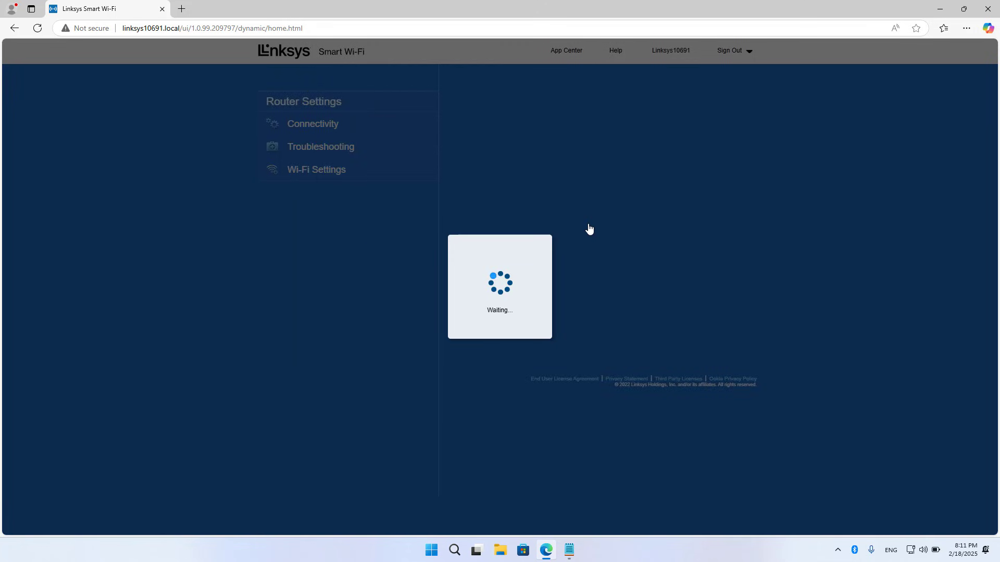
- Type 'Linksys' after Name and the new password after Password in Linksys.txt, then minimize Notepad
click(580, 550)
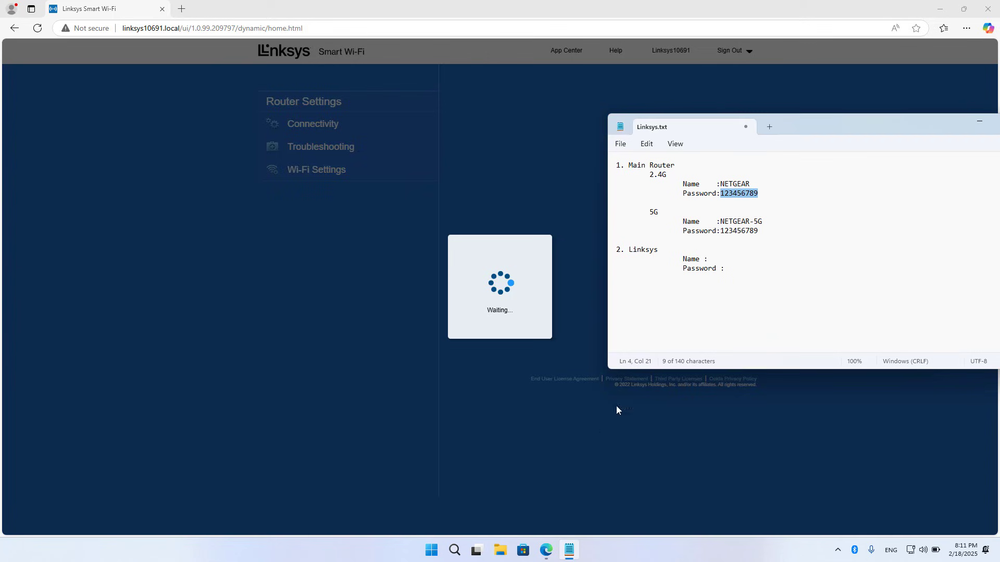
click(724, 259)
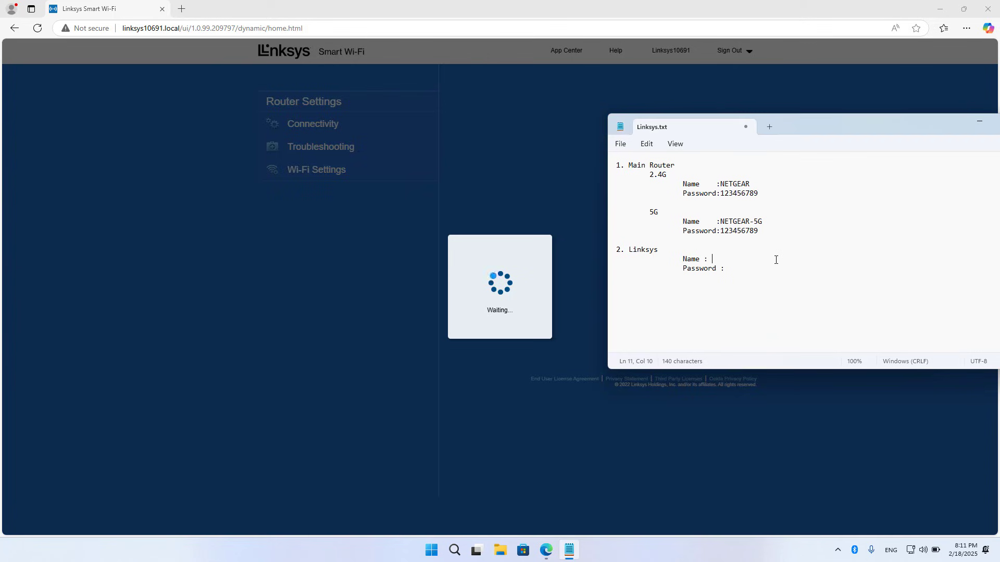
text(Linksys)
click(757, 269)
text(987654321)
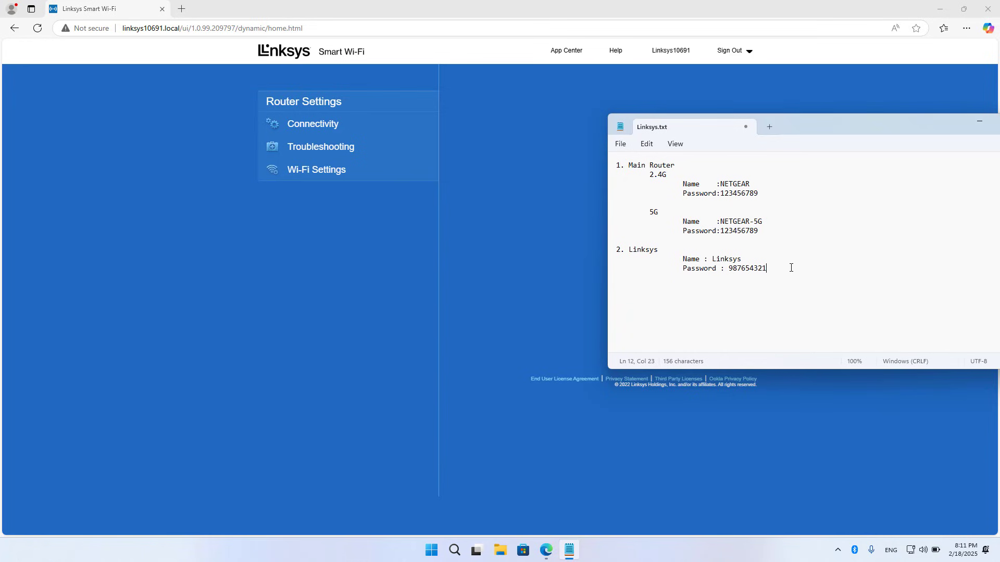
drag(791, 267, 610, 249)
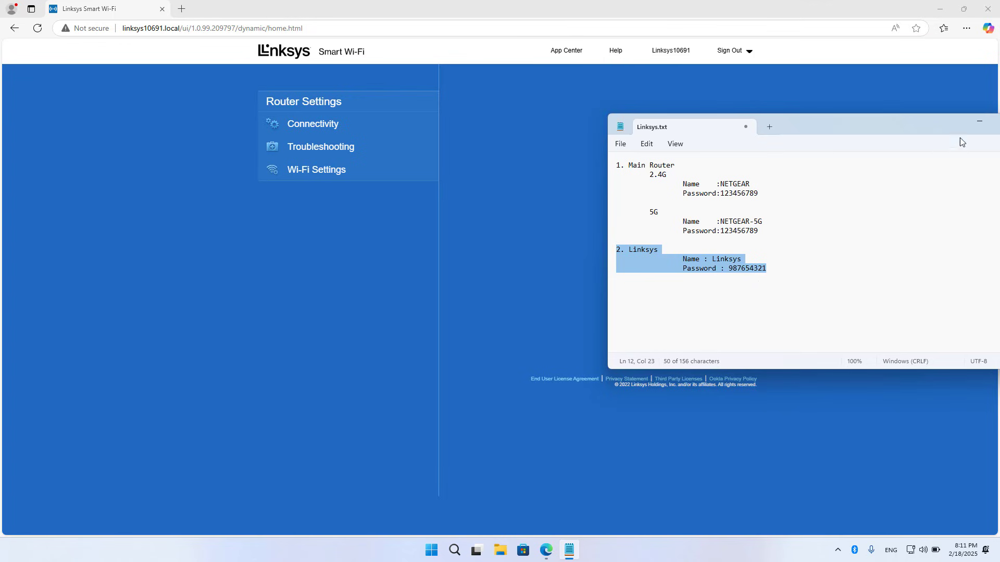
click(973, 123)
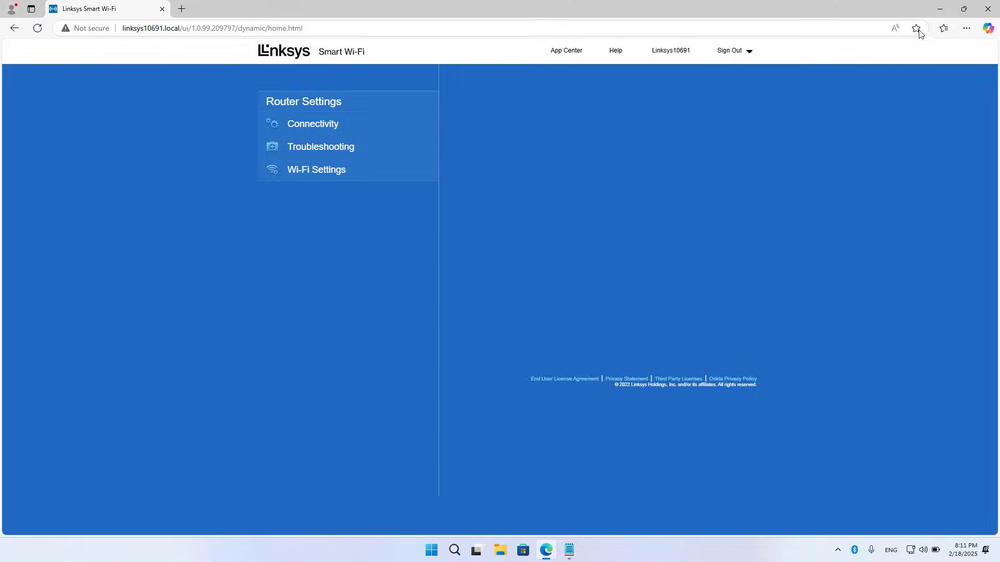
- Join the laptop to the Linksys Wi-Fi network from Quick Settings using its new security key
click(939, 9)
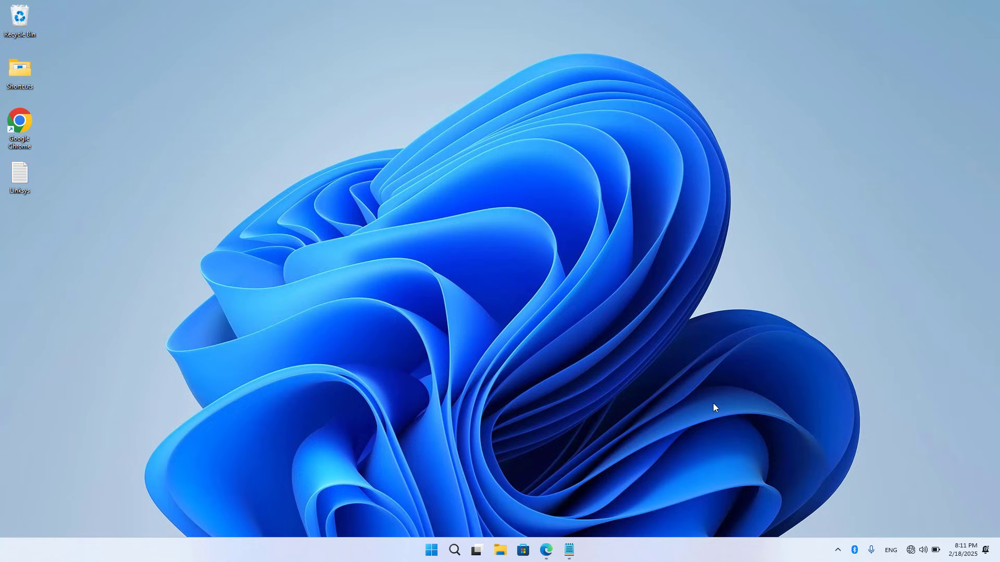
click(909, 551)
click(864, 306)
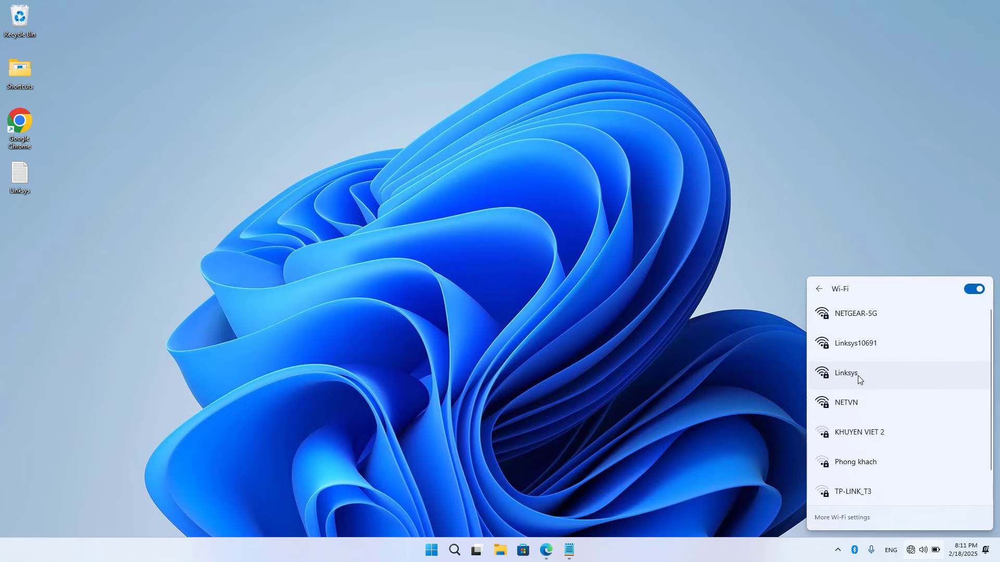
click(857, 375)
click(936, 420)
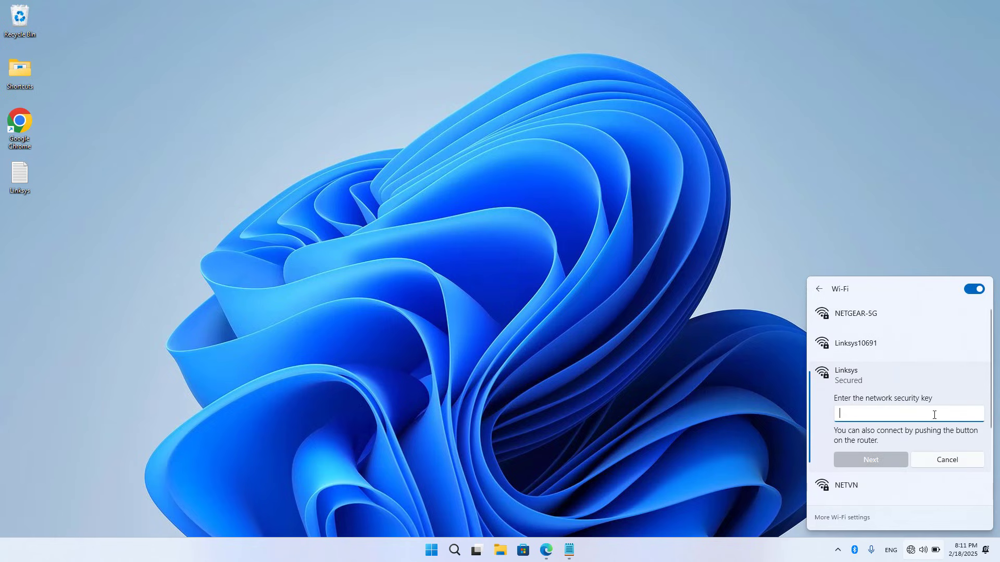
text(••••••)
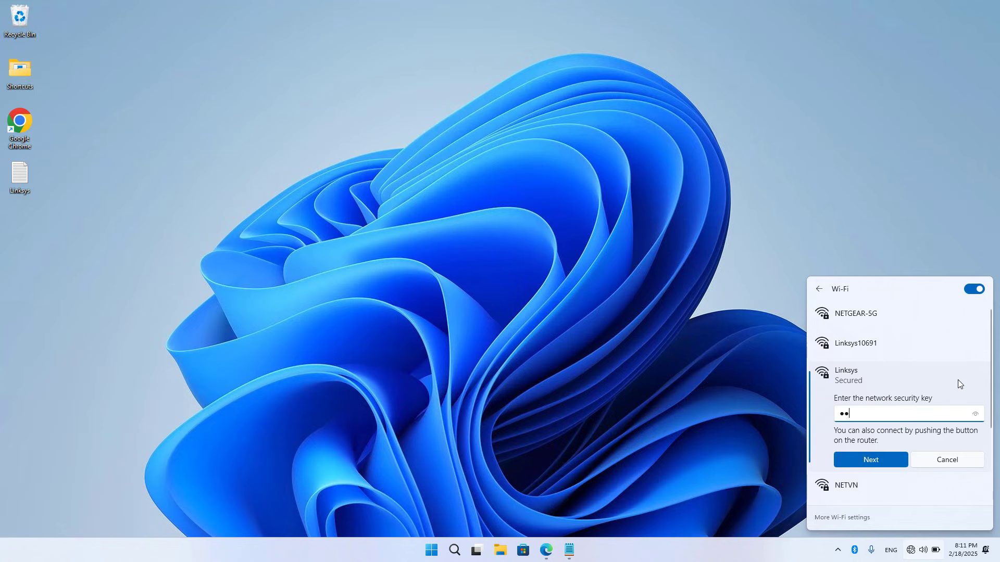
text(•••)
click(973, 412)
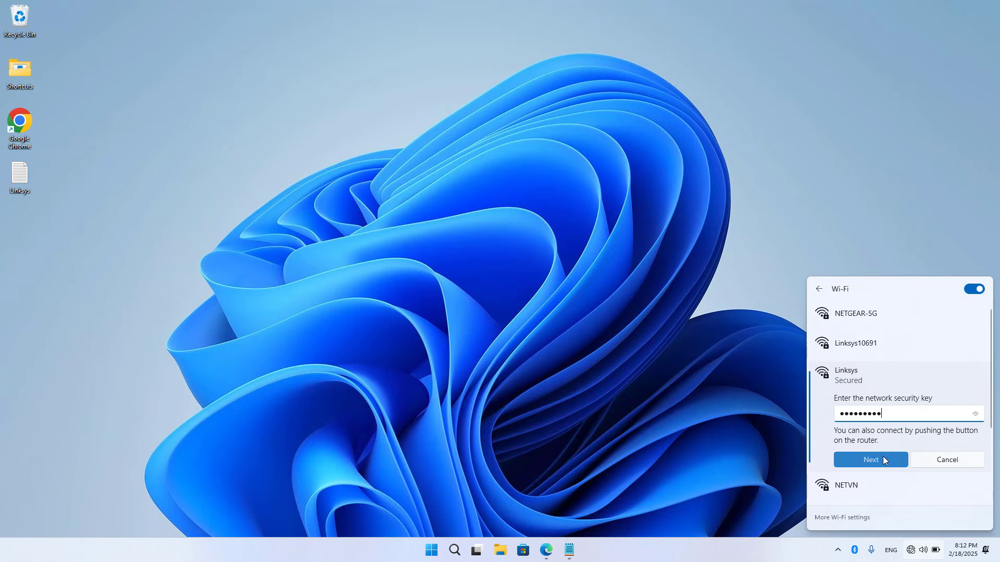
click(882, 457)
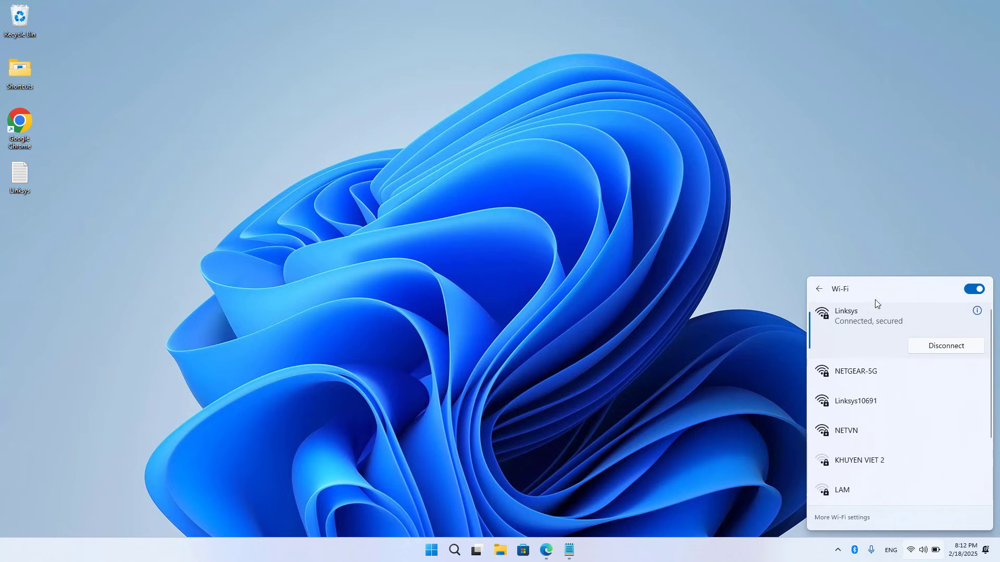
- Close the Wi-Fi flyout, restore Edge, and open YouTube in a new tab
click(758, 324)
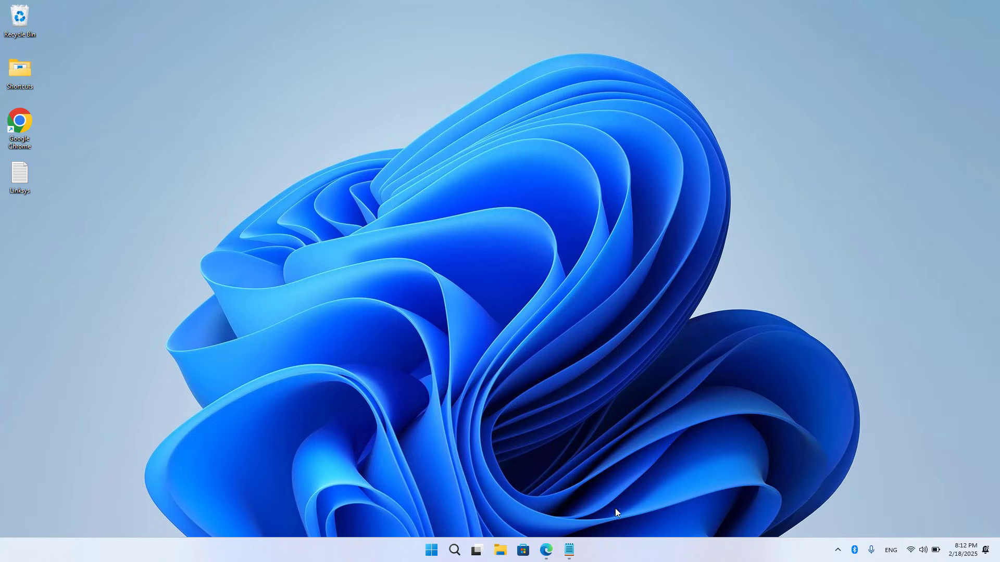
click(547, 550)
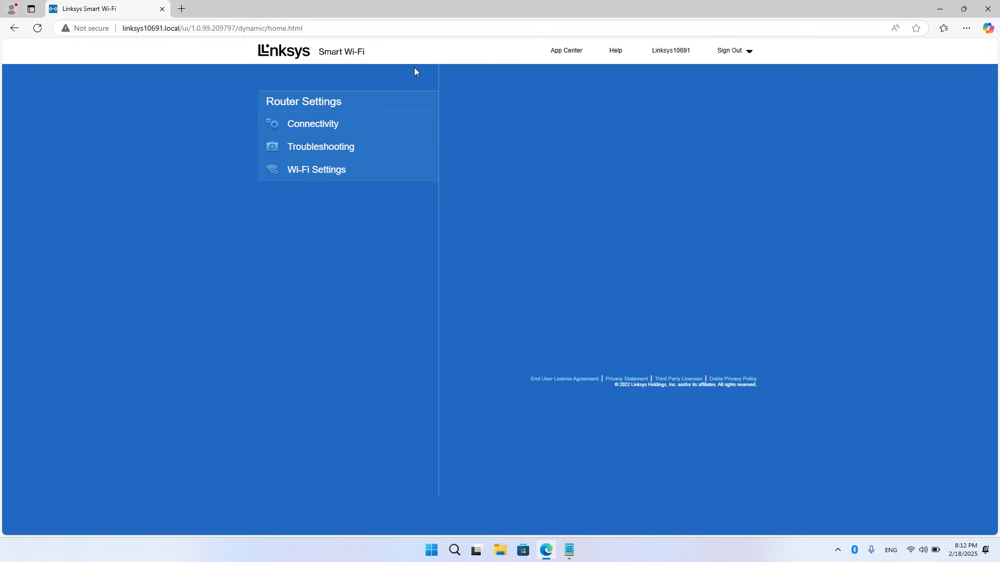
click(181, 9)
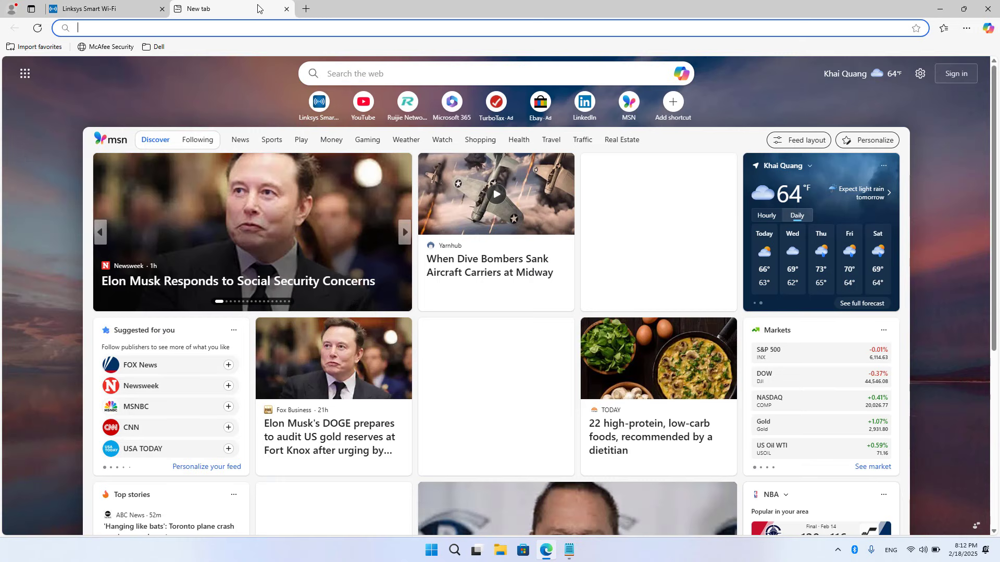
click(367, 107)
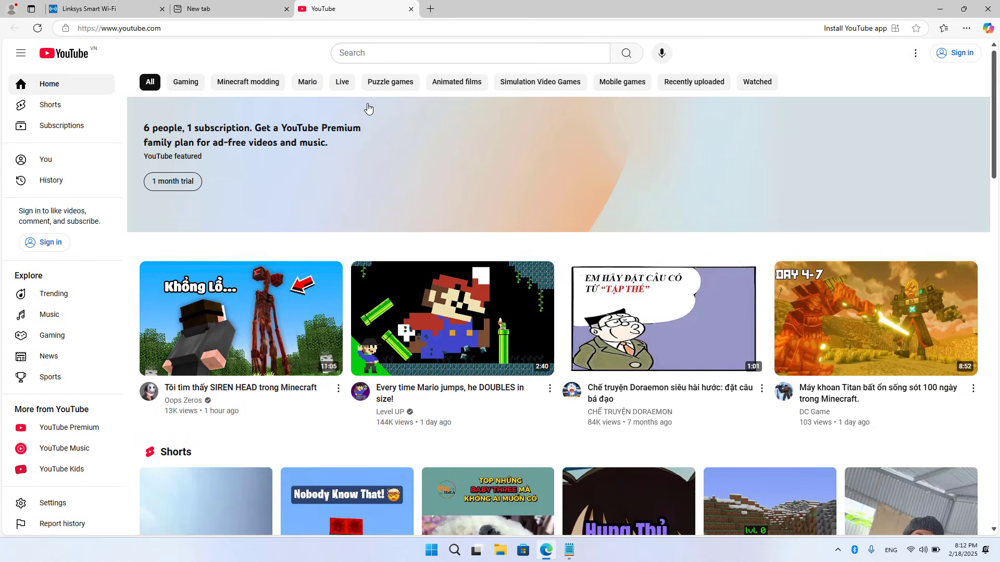
- Search YouTube for 'netvn' and open the NETVN82 channel's Videos tab
click(356, 58)
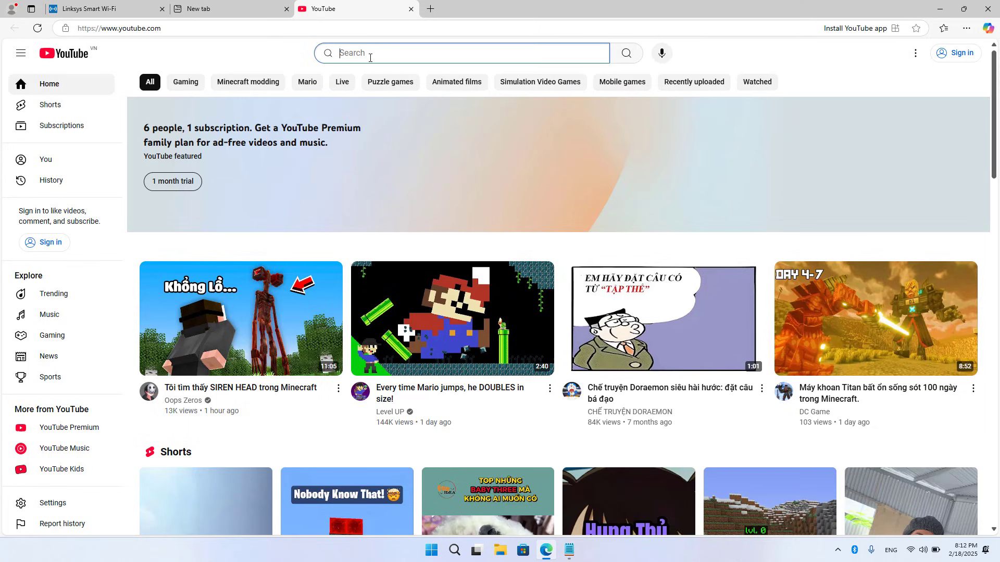
text(netvn)
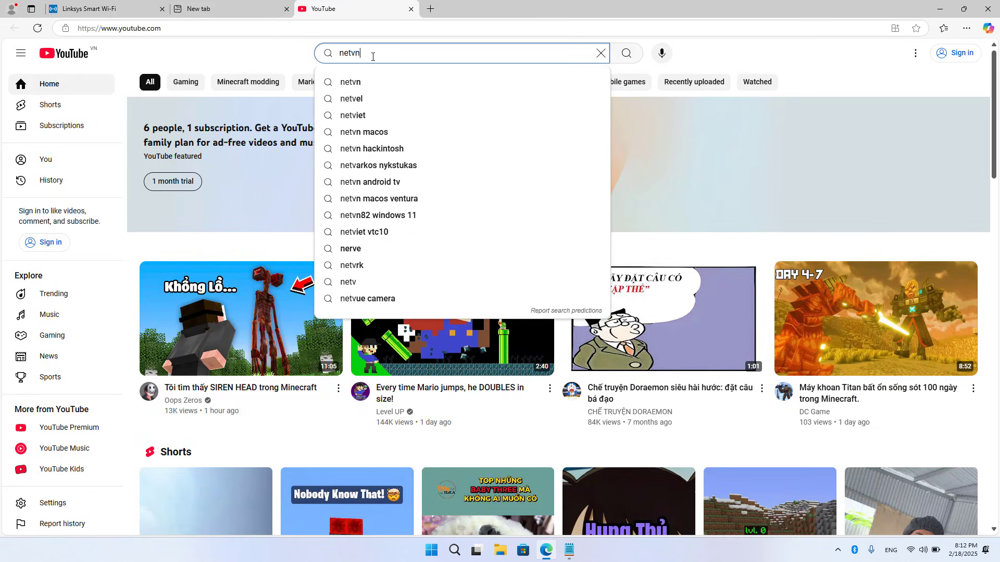
key(Return)
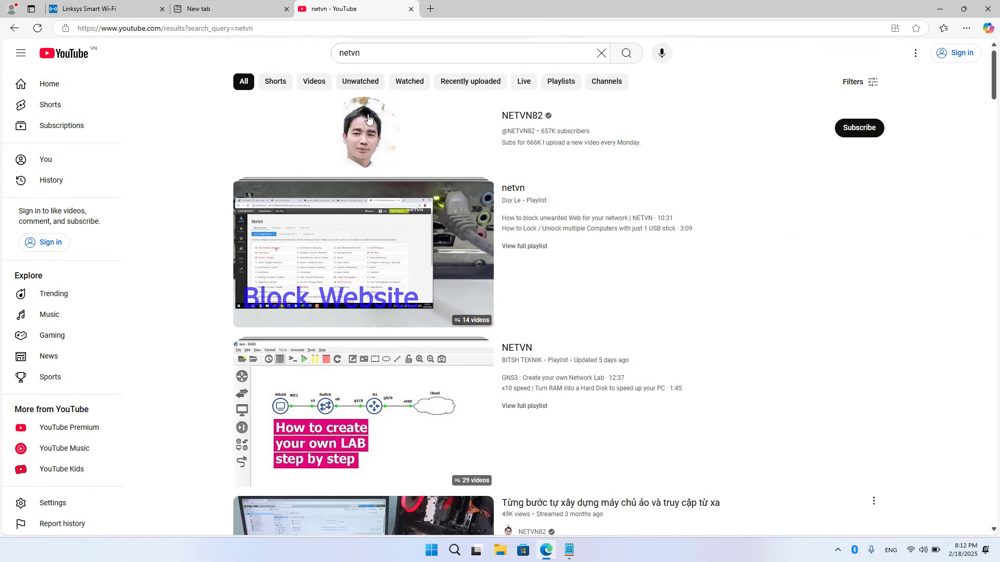
click(367, 126)
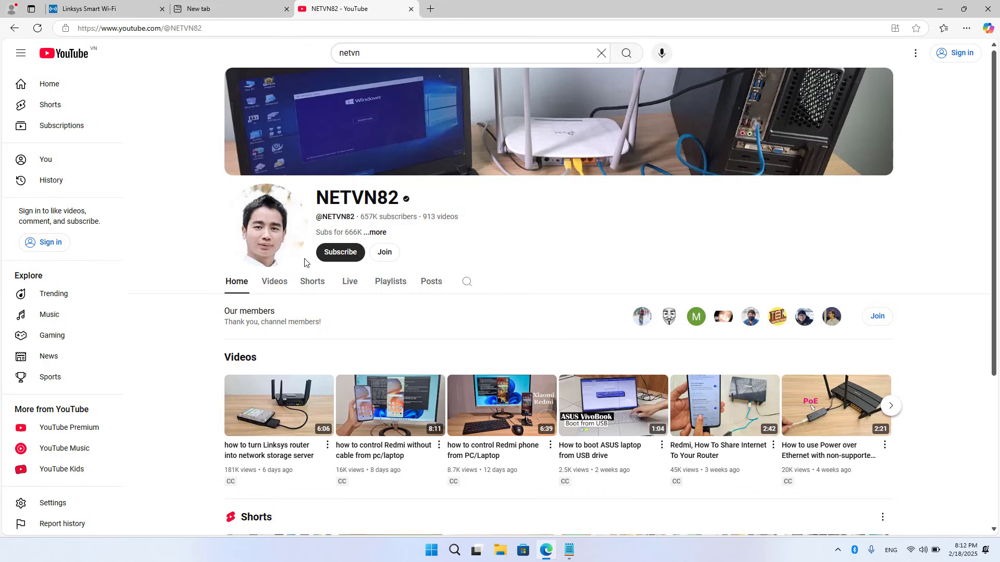
click(274, 281)
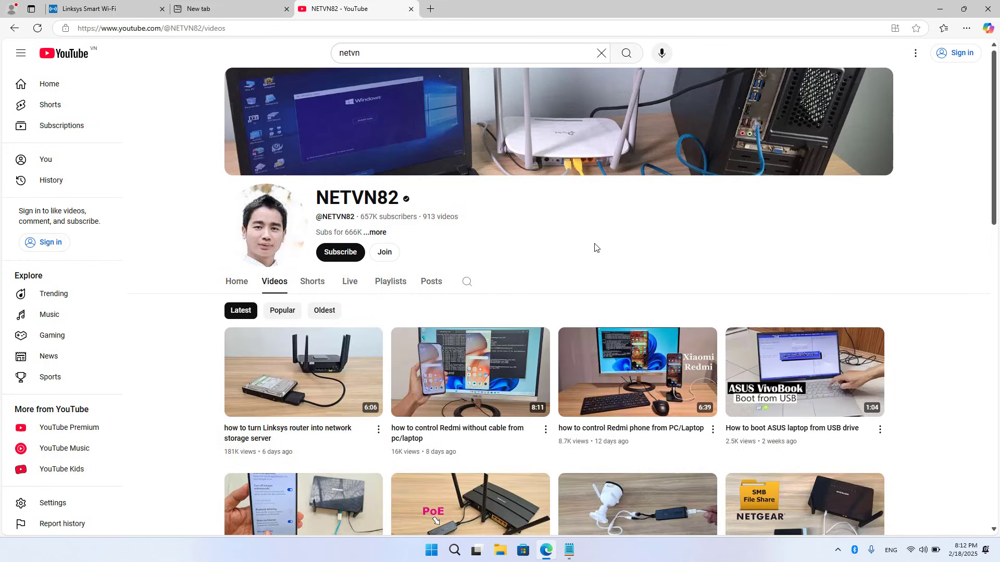
- Return to the Linksys tab and open Connectivity > Internet Settings to see the NETGEAR repeater link
click(130, 10)
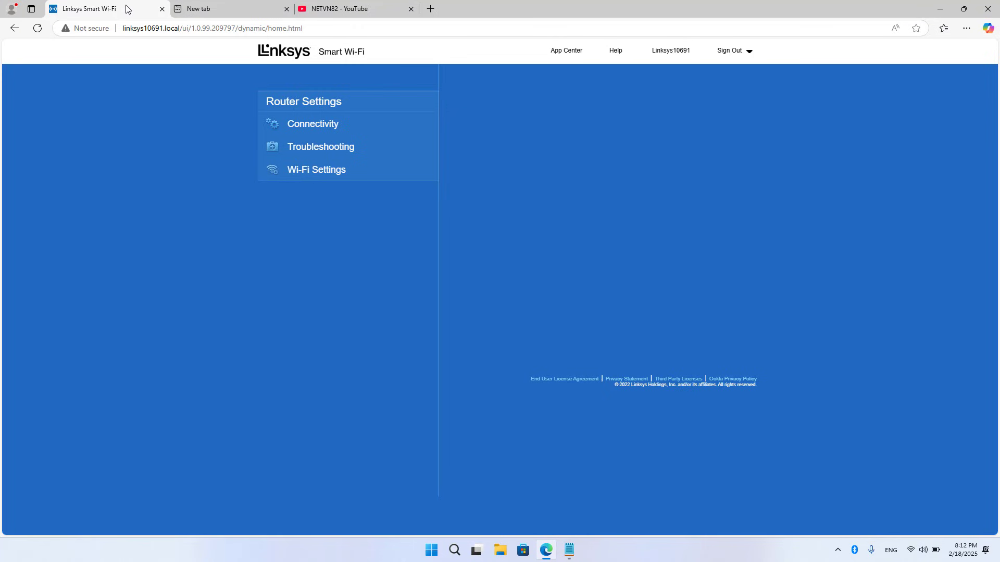
click(319, 125)
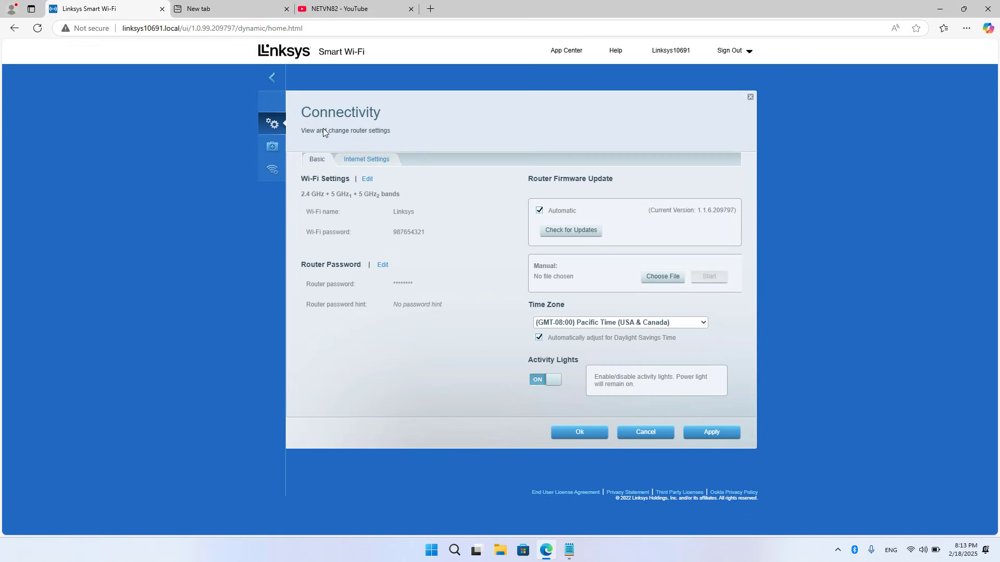
click(360, 160)
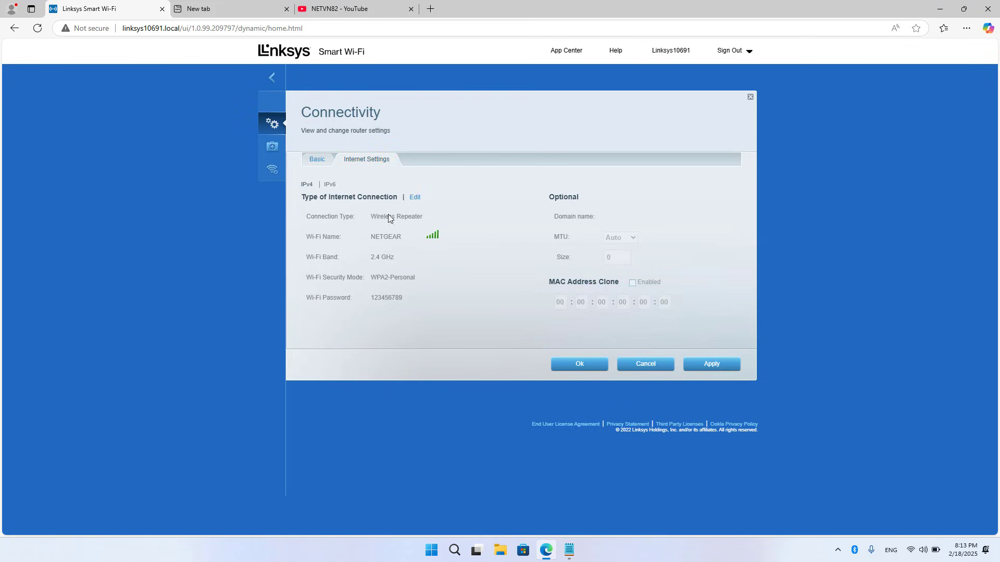